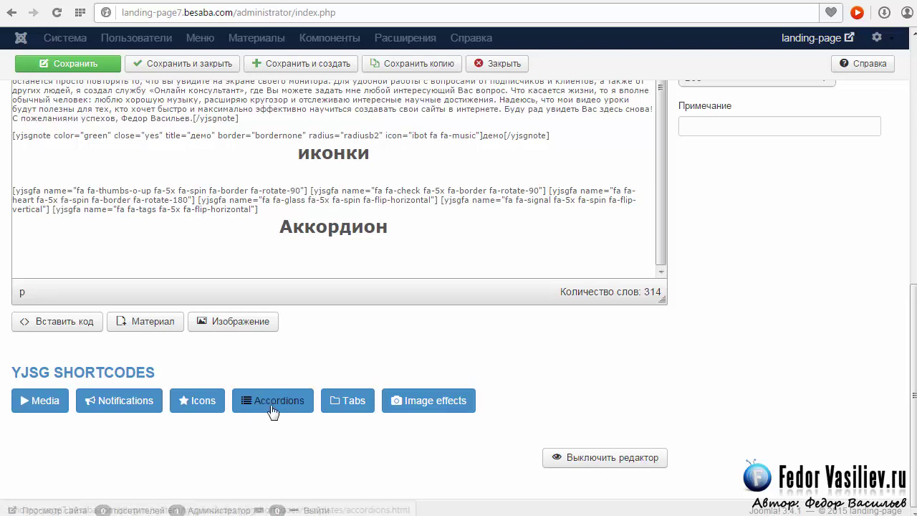
# Step: Place the cursor below the "Аккордион" heading and open the Accordion shortcode form
pyautogui.click(663, 255)
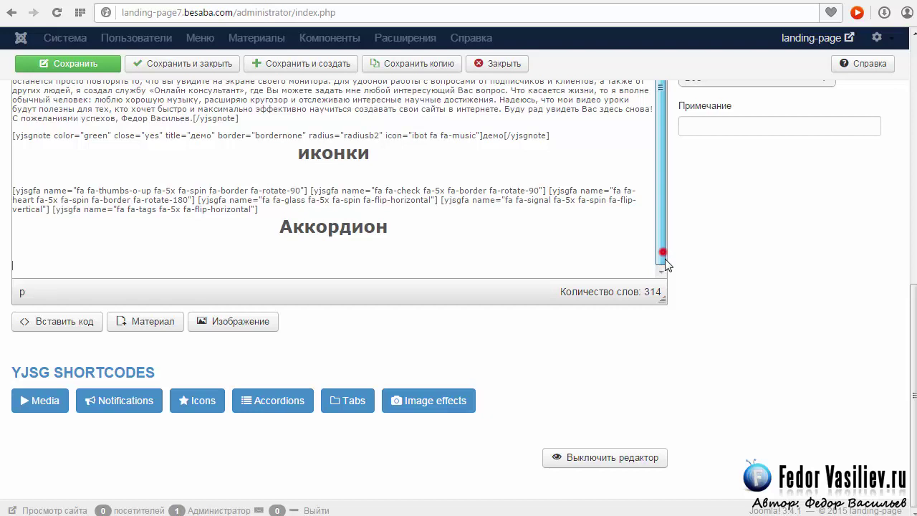
pyautogui.click(259, 403)
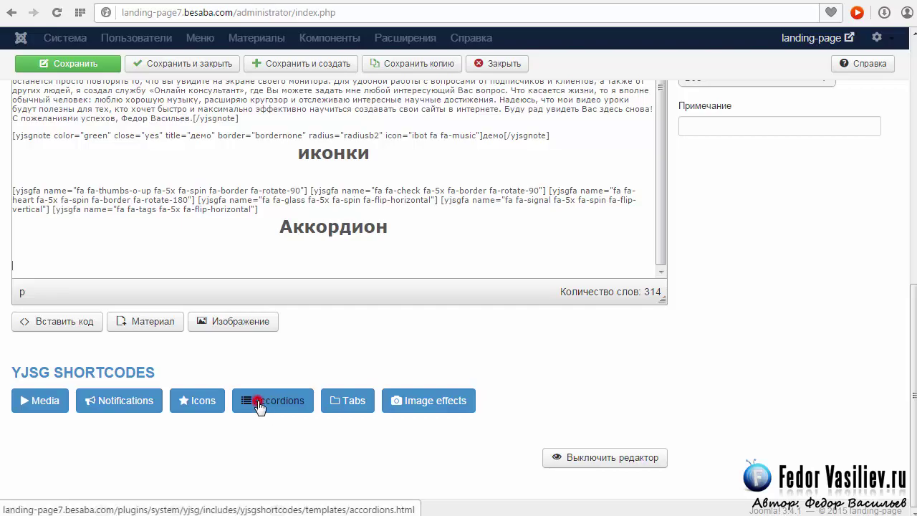
pyautogui.click(317, 311)
pyautogui.click(300, 260)
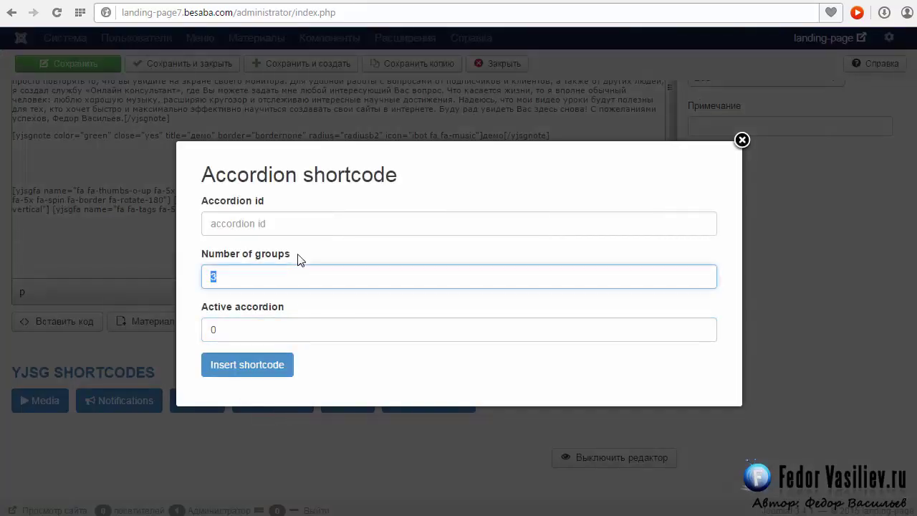
# Step: Examine the accordion id, number of groups and active accordion fields in the shortcode form
pyautogui.click(274, 217)
pyautogui.press('Tab')
pyautogui.press('Tab')
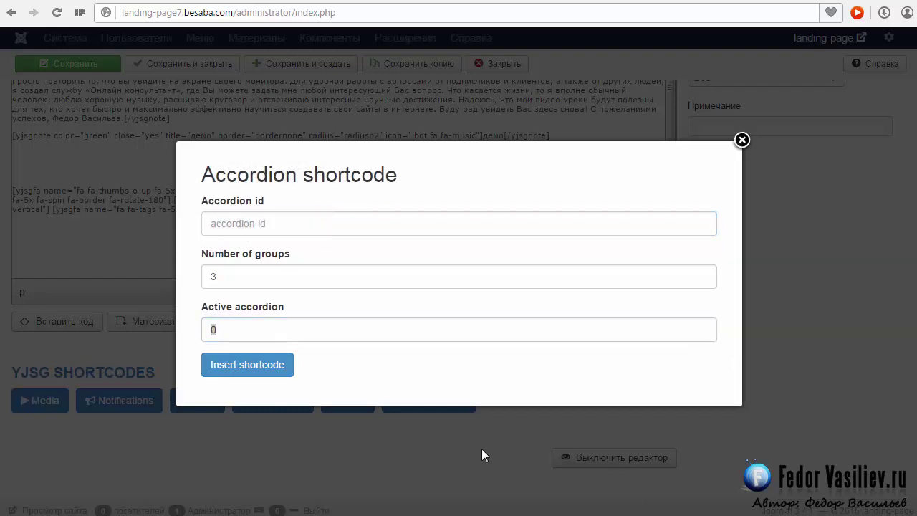
pyautogui.click(250, 223)
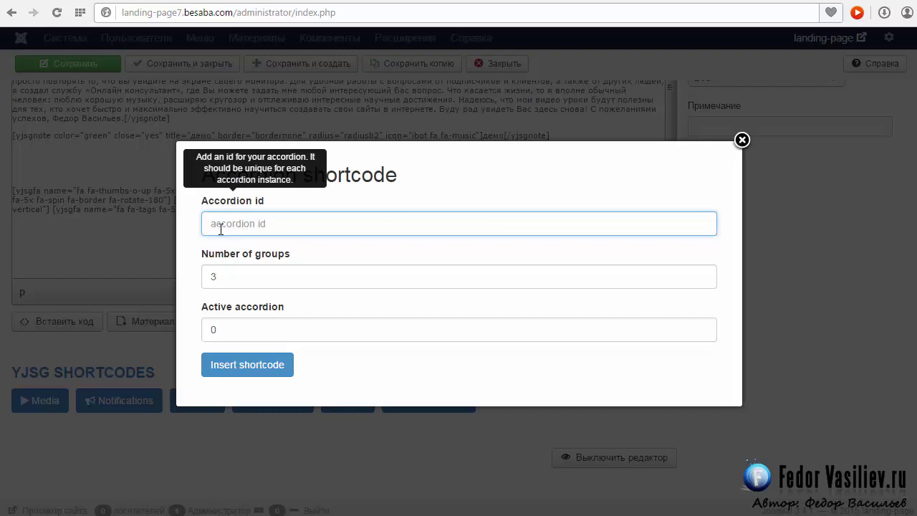
pyautogui.press('Tab')
pyautogui.click(240, 222)
pyautogui.press('Tab')
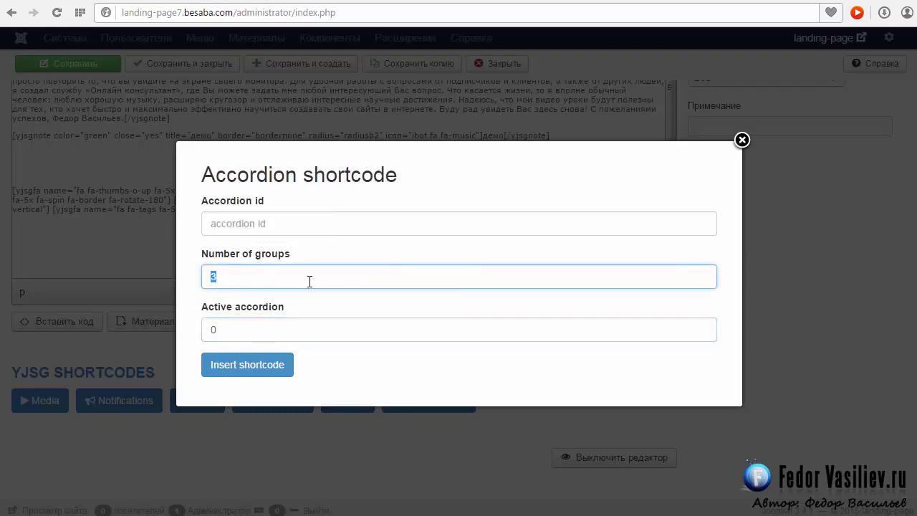
pyautogui.press('Tab')
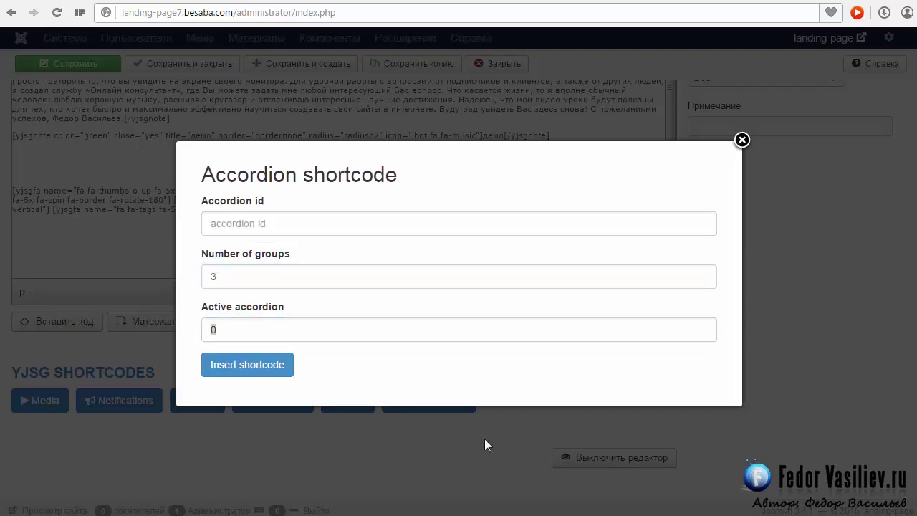
# Step: Try setting the accordion's number of groups to 5 and select the active accordion index for review
pyautogui.click(235, 277)
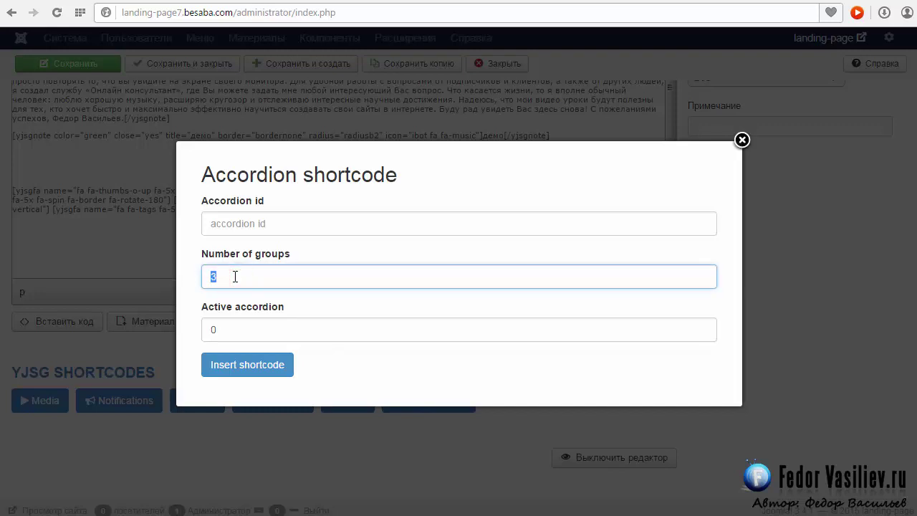
pyautogui.write('5')
pyautogui.press('Tab')
pyautogui.click(215, 329)
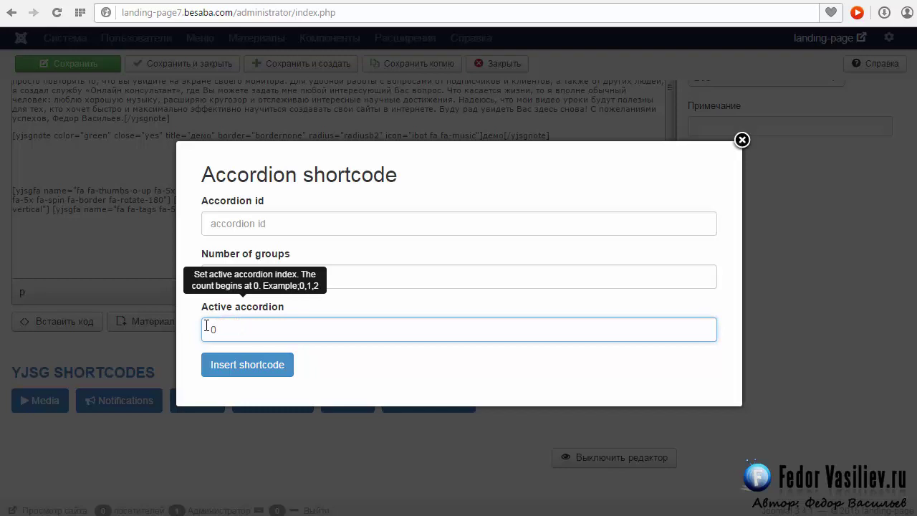
pyautogui.doubleClick(236, 327)
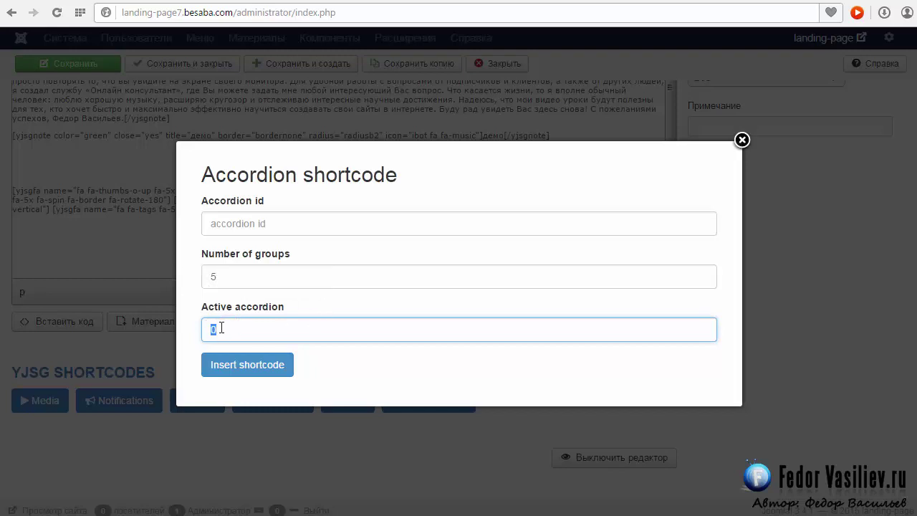
pyautogui.click(222, 327)
pyautogui.click(225, 328)
pyautogui.click(260, 328)
pyautogui.doubleClick(221, 328)
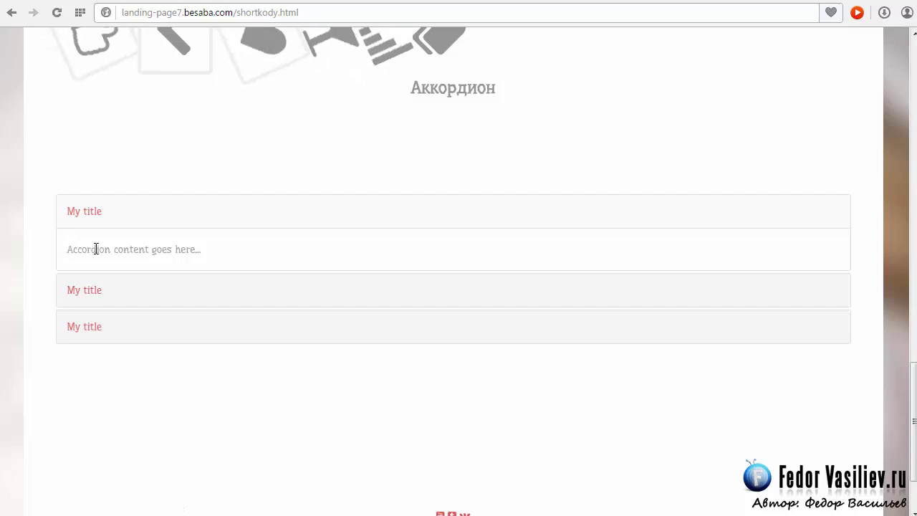
# Step: Examine the inserted accordion on the published page by opening its sections one after another
pyautogui.moveTo(187, 249); pyautogui.dragTo(68, 254)
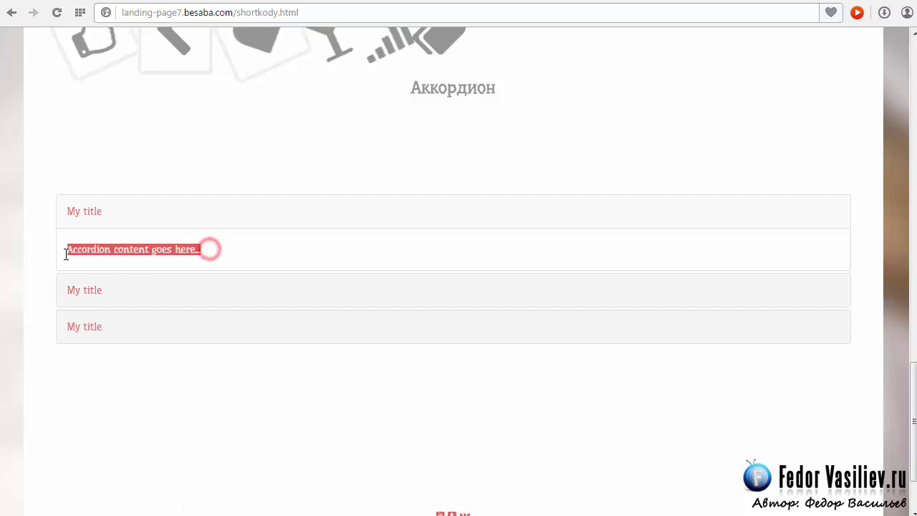
pyautogui.click(127, 384)
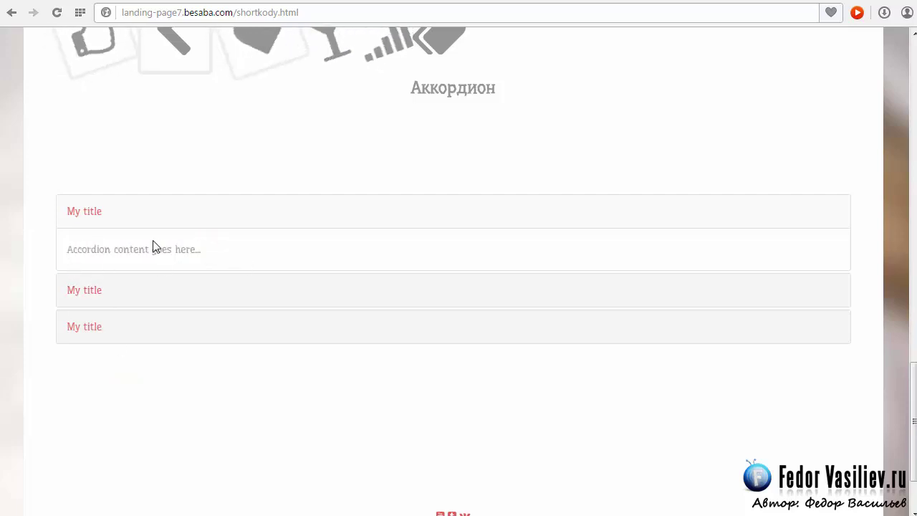
pyautogui.click(95, 213)
pyautogui.click(86, 256)
pyautogui.click(92, 328)
pyautogui.click(79, 221)
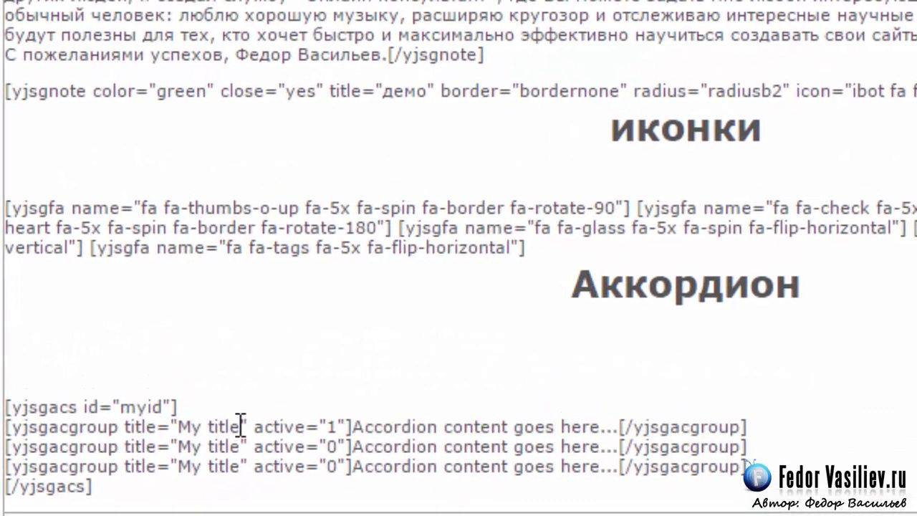
# Step: Replace the title of the first accordion group in the shortcode with "демо"
pyautogui.doubleClick(118, 343)
pyautogui.moveTo(195, 427); pyautogui.dragTo(179, 426)
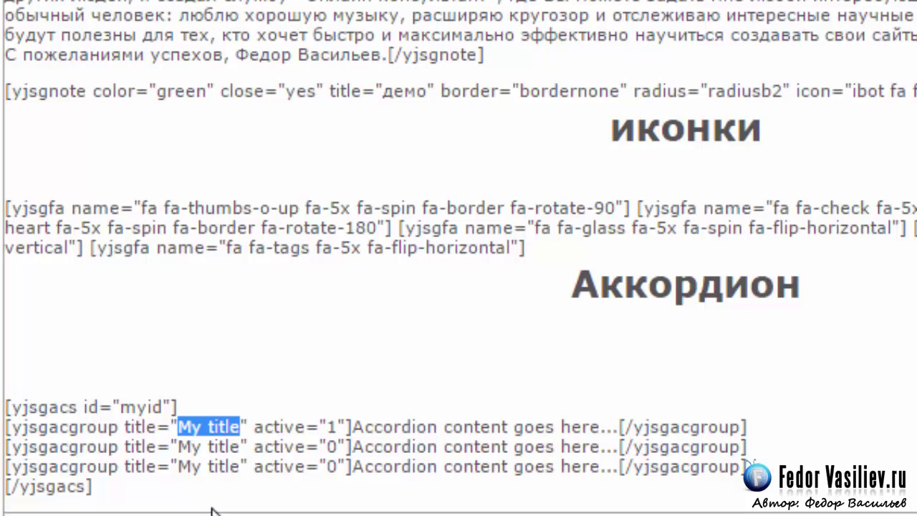
pyautogui.write('демо')
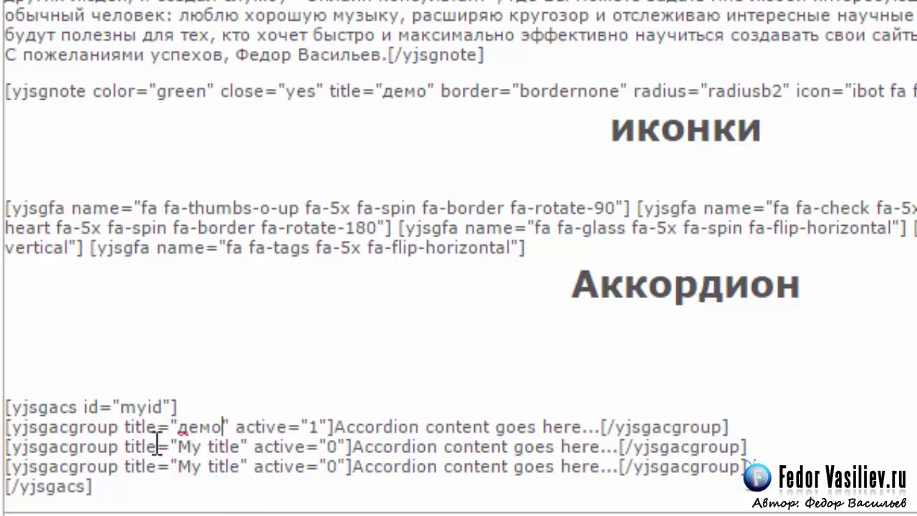
# Step: Examine the placeholder content between the tags of each of the three accordion groups
pyautogui.moveTo(599, 427); pyautogui.dragTo(336, 426)
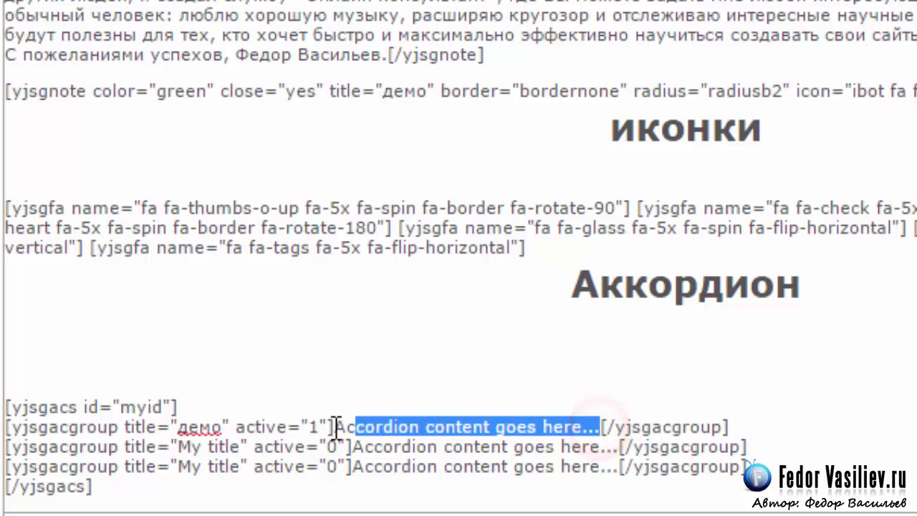
pyautogui.click(615, 447)
pyautogui.moveTo(615, 447); pyautogui.dragTo(354, 452)
pyautogui.moveTo(610, 467); pyautogui.dragTo(463, 483)
pyautogui.click(606, 466)
pyautogui.moveTo(614, 466); pyautogui.dragTo(354, 471)
pyautogui.click(509, 427)
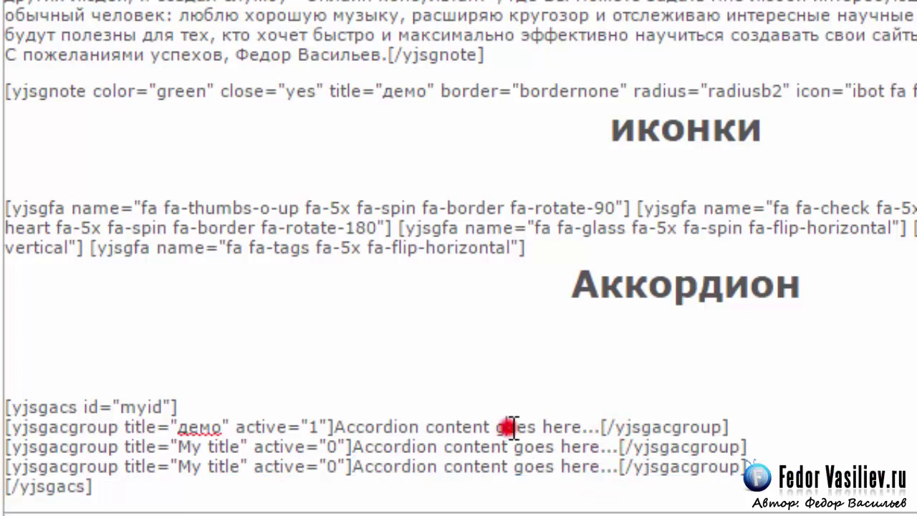
# Step: Replace the first accordion group's placeholder content with the author's full name and save the module
pyautogui.moveTo(600, 427); pyautogui.dragTo(335, 427)
pyautogui.write('Федор ')
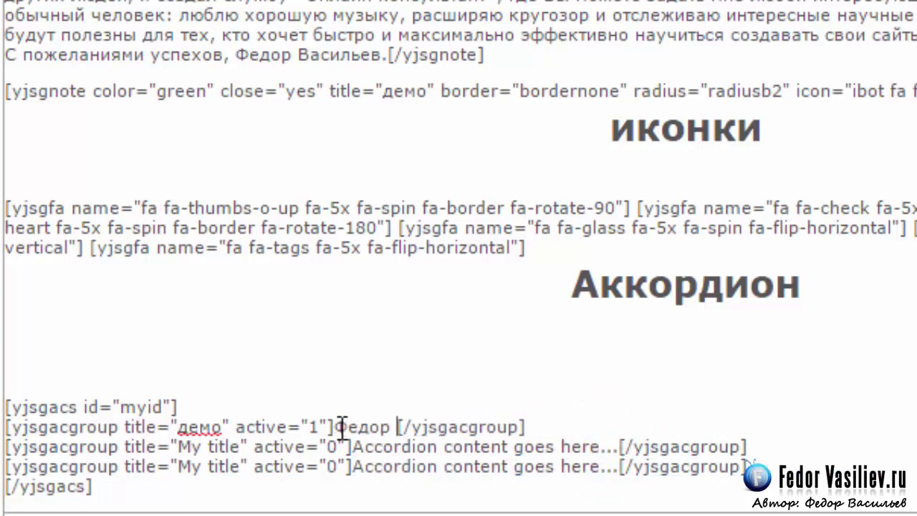
pyautogui.write('Василь')
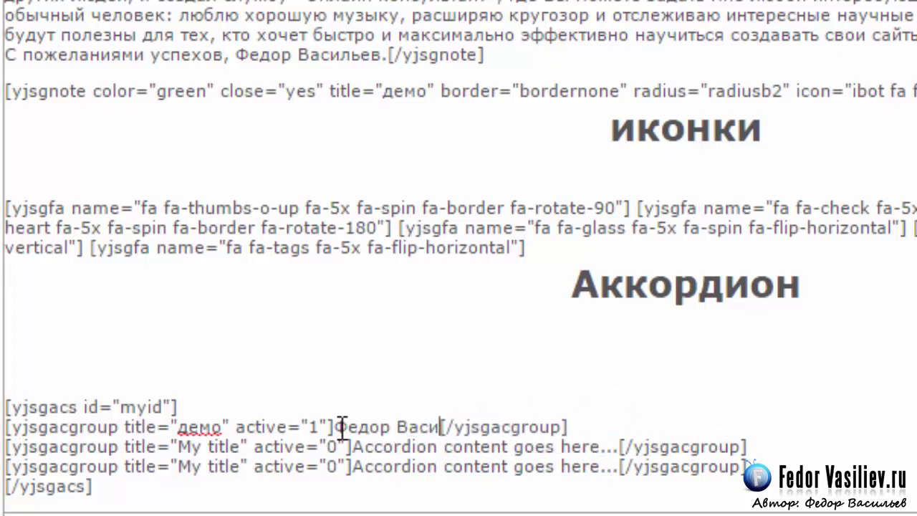
pyautogui.write('ев')
pyautogui.click(68, 63)
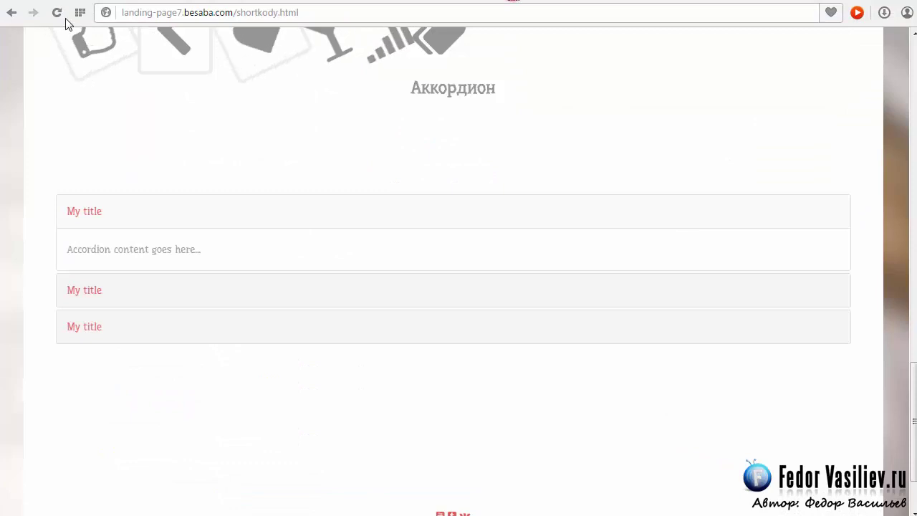
# Step: Reload the published page and check the accordion's edited first section and the opening of its other sections
pyautogui.click(56, 12)
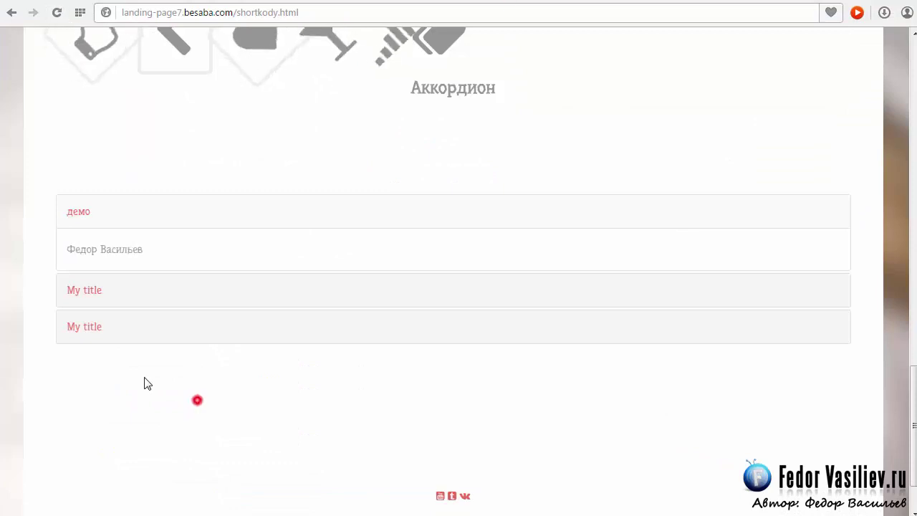
pyautogui.moveTo(155, 248); pyautogui.dragTo(81, 249)
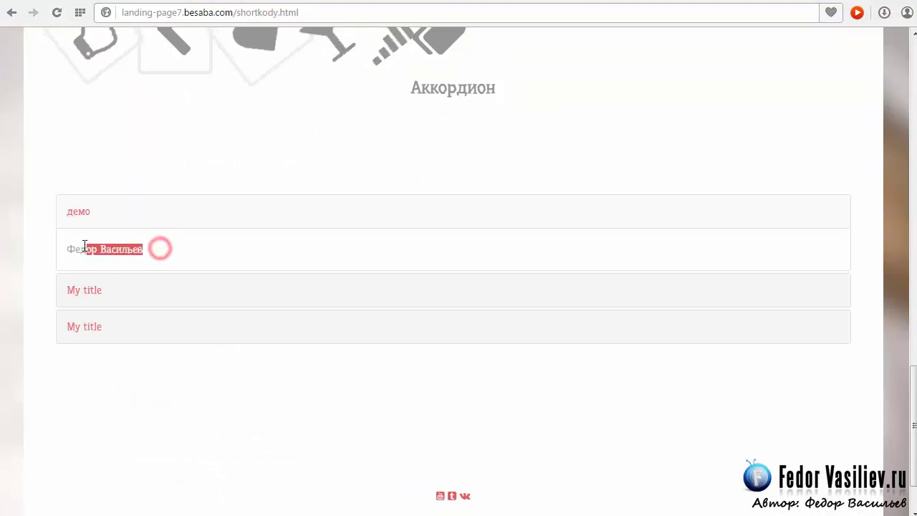
pyautogui.click(149, 253)
pyautogui.click(82, 215)
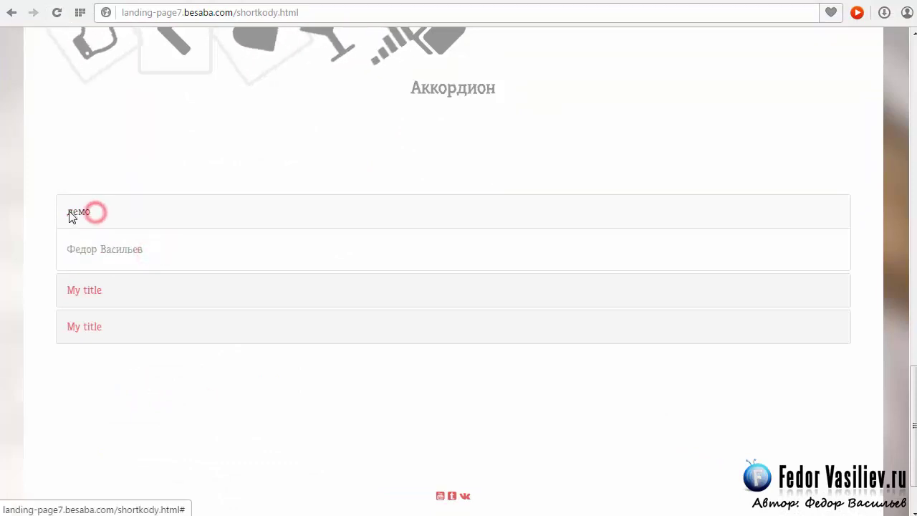
pyautogui.click(83, 247)
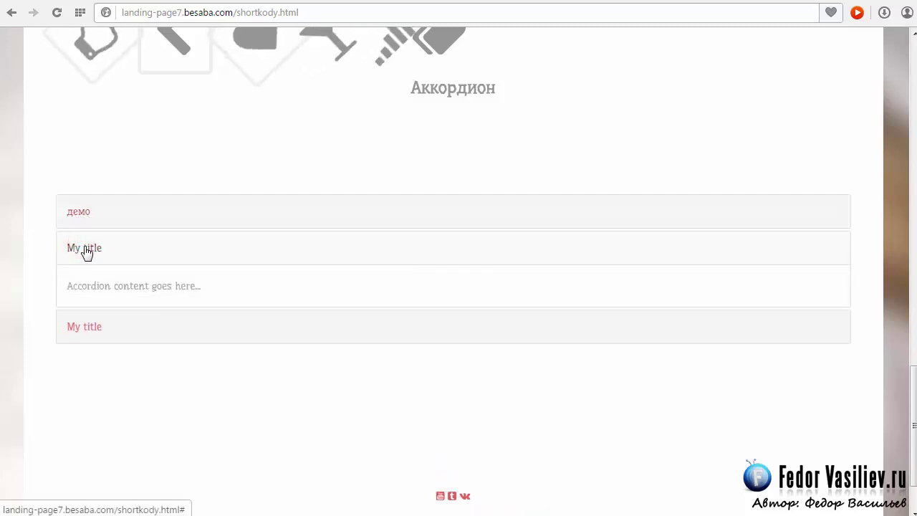
pyautogui.click(85, 285)
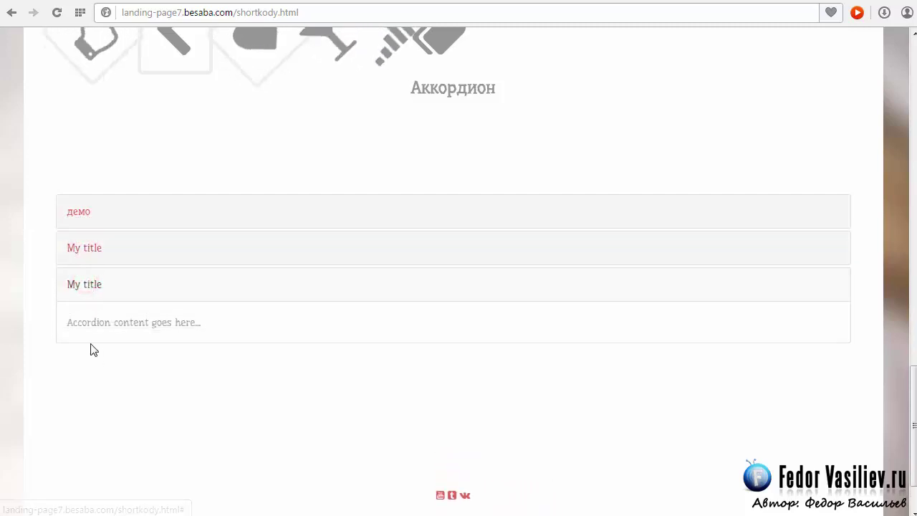
pyautogui.click(80, 286)
pyautogui.click(78, 251)
# Step: Return to the module editor and add the heading "Табы" below the accordion shortcode
pyautogui.click(453, 4)
pyautogui.scroll(-8, 383, 215)
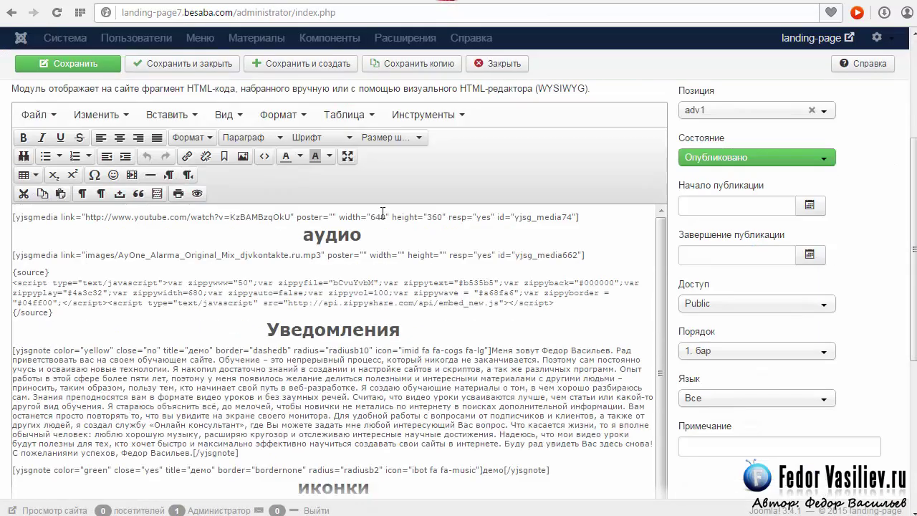
pyautogui.scroll(-2, 383, 213)
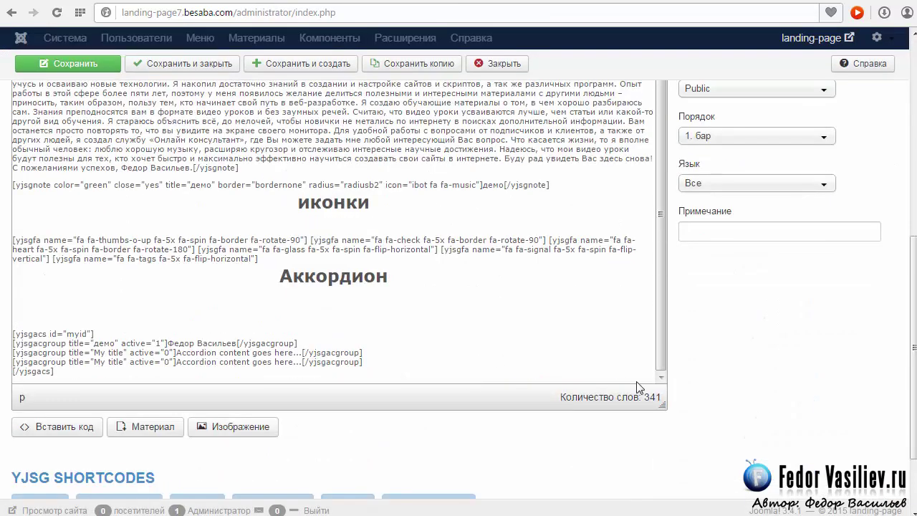
pyautogui.write('Табы')
pyautogui.scroll(-2, 688, 422)
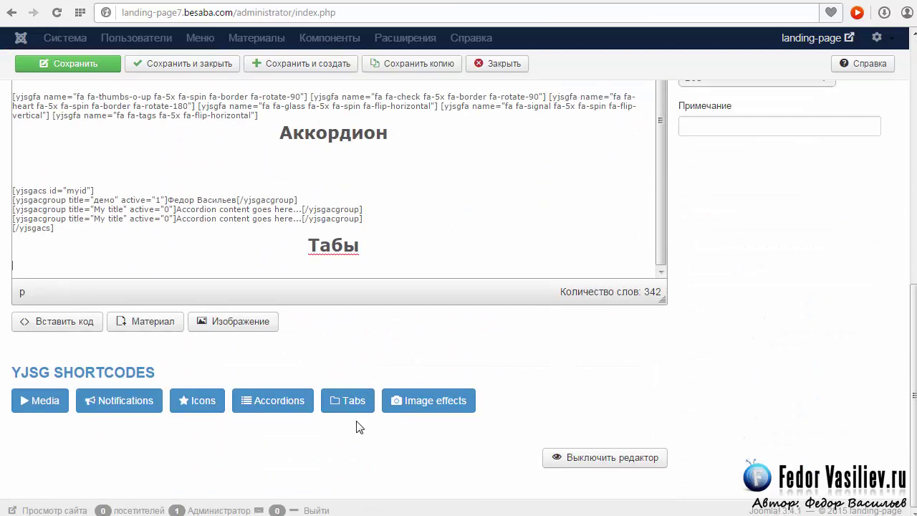
# Step: Insert a tabs shortcode of type Tabs centered below the "Табы" heading and close the form
pyautogui.click(351, 407)
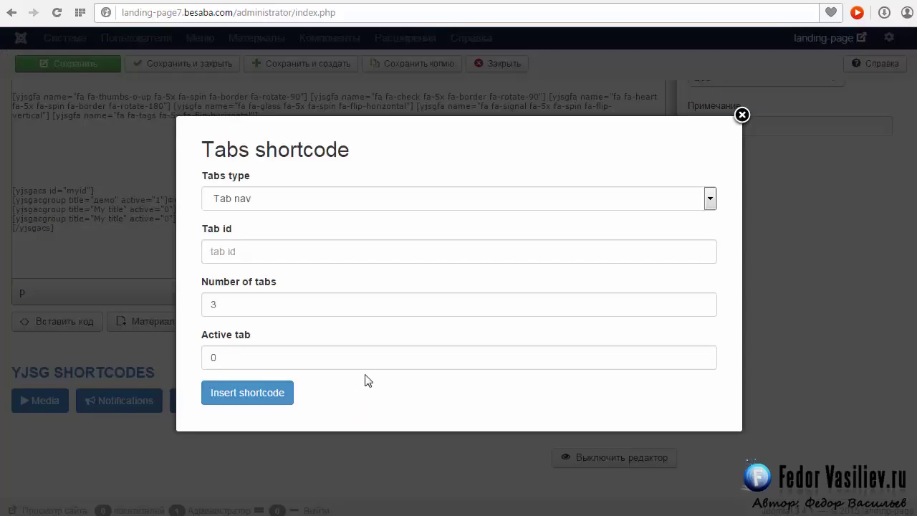
pyautogui.click(224, 204)
pyautogui.click(219, 200)
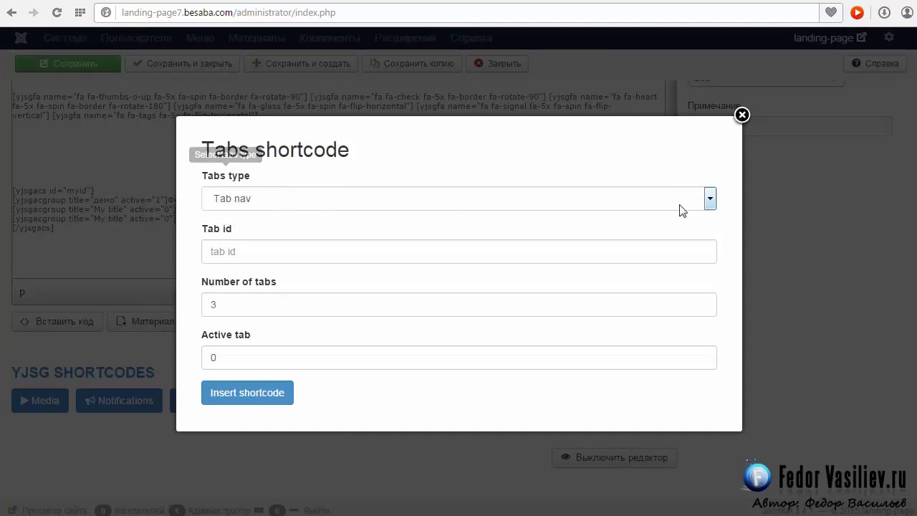
pyautogui.click(710, 201)
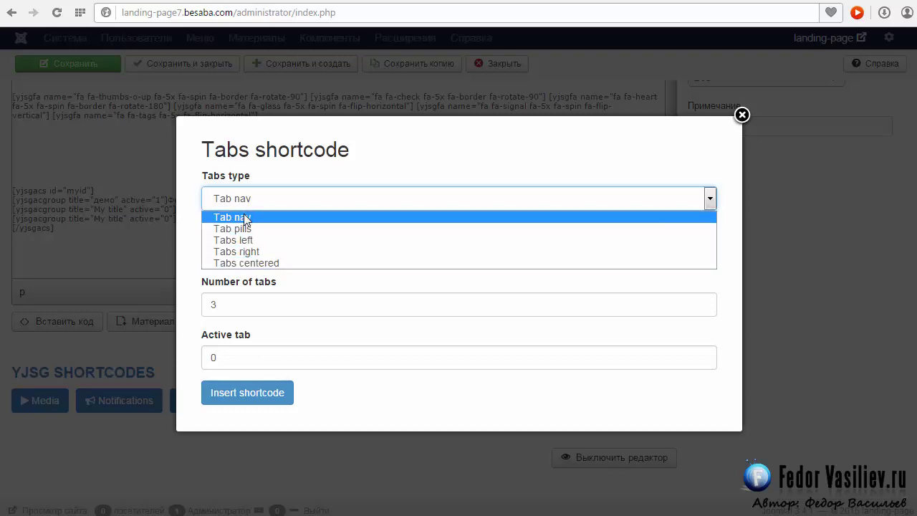
pyautogui.click(234, 264)
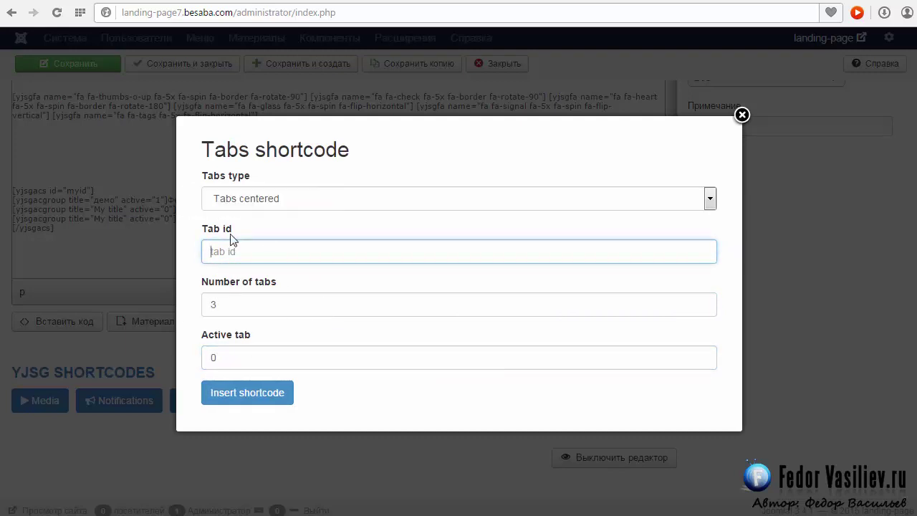
pyautogui.click(241, 394)
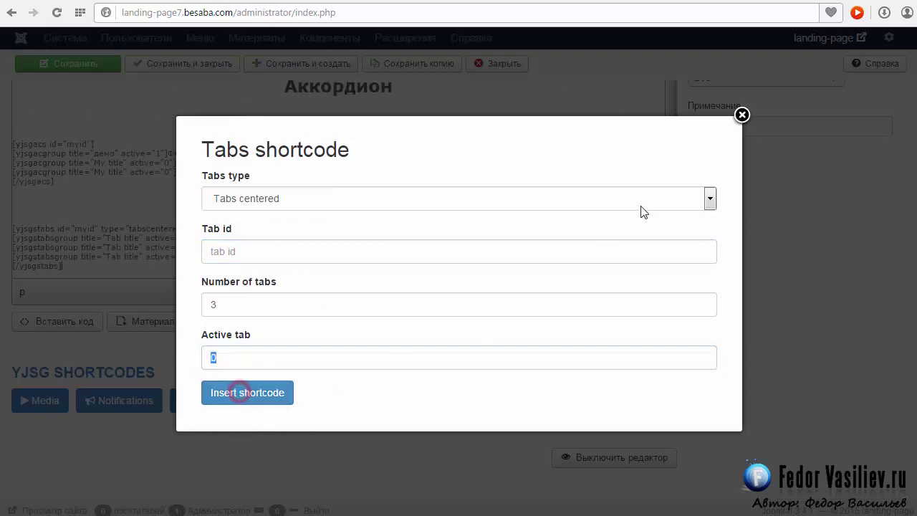
pyautogui.click(742, 115)
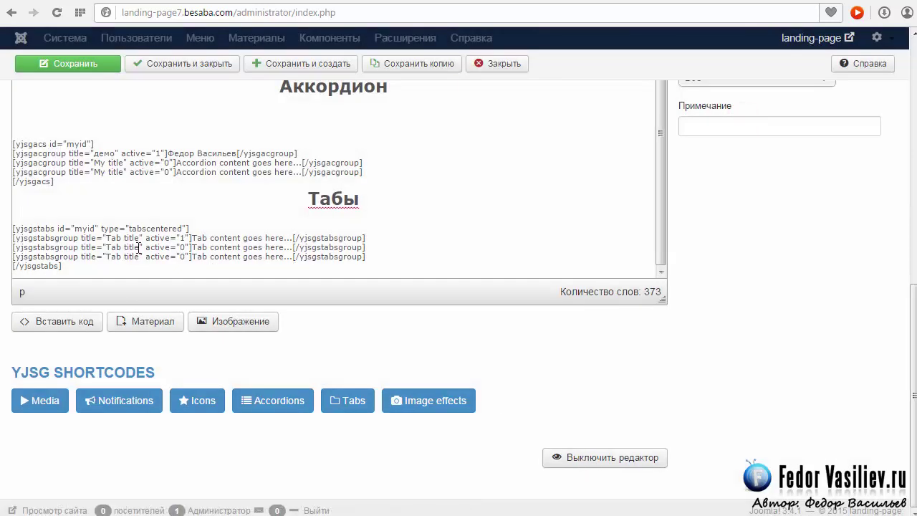
# Step: Title the first tab group "ДЕМО" and replace its placeholder content with the author's full name
pyautogui.moveTo(138, 238); pyautogui.dragTo(106, 238)
pyautogui.write('ДЕМО')
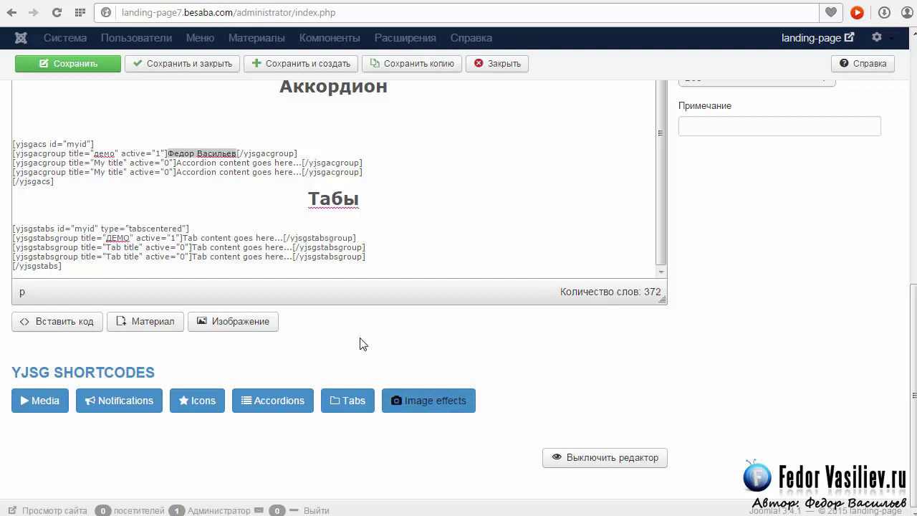
pyautogui.doubleClick(282, 238)
pyautogui.click(279, 238)
pyautogui.moveTo(284, 238); pyautogui.dragTo(184, 238)
pyautogui.write('Федор Васильев')
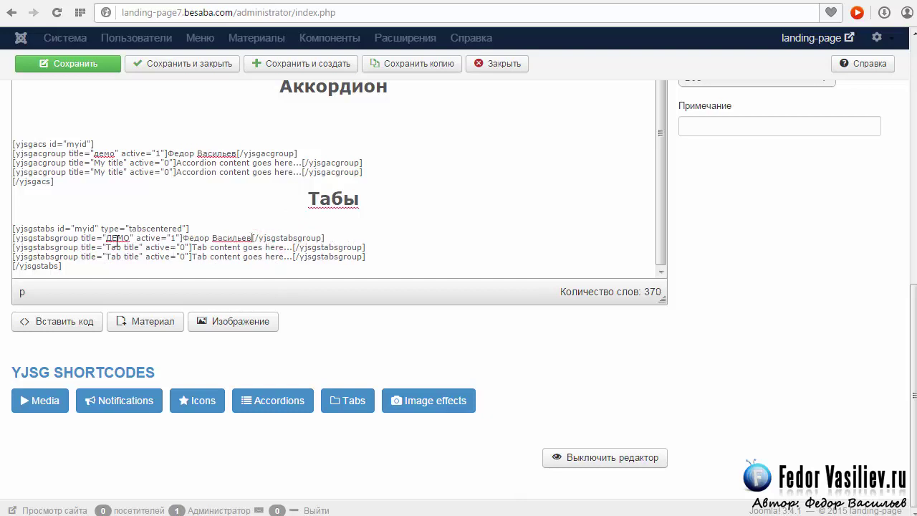
# Step: Look over the tab group lines of the tabs shortcode and save the module
pyautogui.moveTo(323, 237); pyautogui.dragTo(22, 238)
pyautogui.click(75, 243)
pyautogui.moveTo(367, 257); pyautogui.dragTo(104, 243)
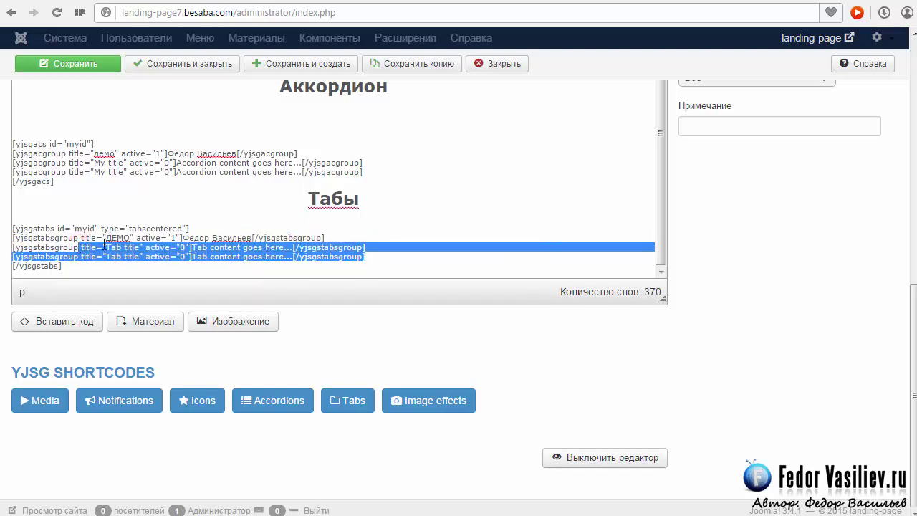
pyautogui.click(183, 237)
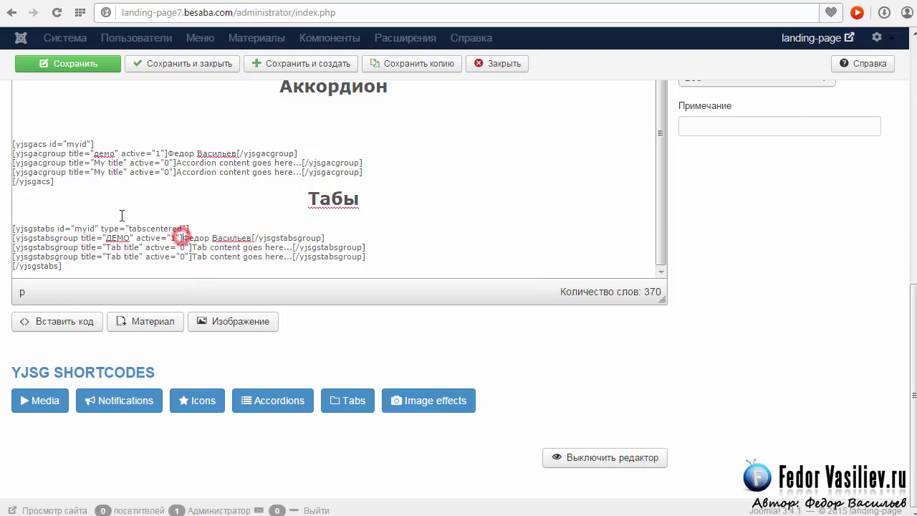
pyautogui.click(52, 63)
# Step: Reload the published page and switch through the three centered tabs below the "Табы" heading
pyautogui.hotkey('ctrl', 'Tab')
pyautogui.click(57, 12)
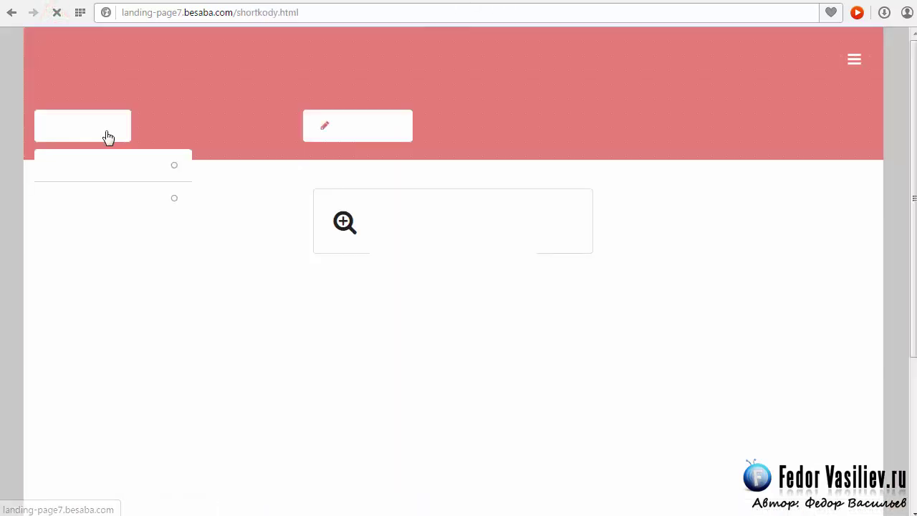
pyautogui.scroll(-2, 129, 201)
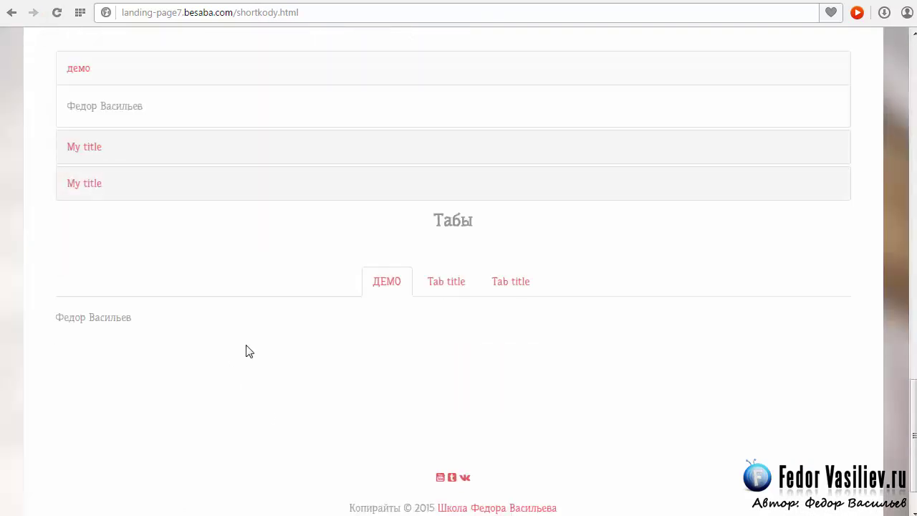
pyautogui.click(445, 287)
pyautogui.click(394, 281)
pyautogui.click(444, 282)
pyautogui.click(510, 281)
pyautogui.click(446, 281)
pyautogui.click(396, 280)
# Step: Check the text of the "ДЕМО" tab and open the other two centered tabs again
pyautogui.moveTo(144, 318); pyautogui.dragTo(62, 317)
pyautogui.click(182, 323)
pyautogui.click(432, 287)
pyautogui.click(508, 286)
pyautogui.click(381, 286)
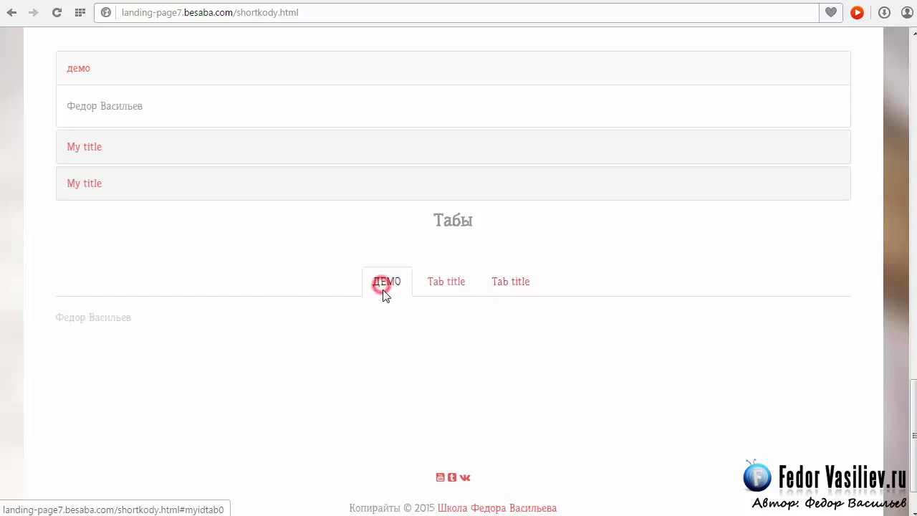
pyautogui.scroll(-1, 382, 295)
pyautogui.scroll(1, 382, 294)
# Step: Return to the module editor, add a line below the centered tabs shortcode and open the Tabs shortcode form
pyautogui.hotkey('ctrl', 'Tab')
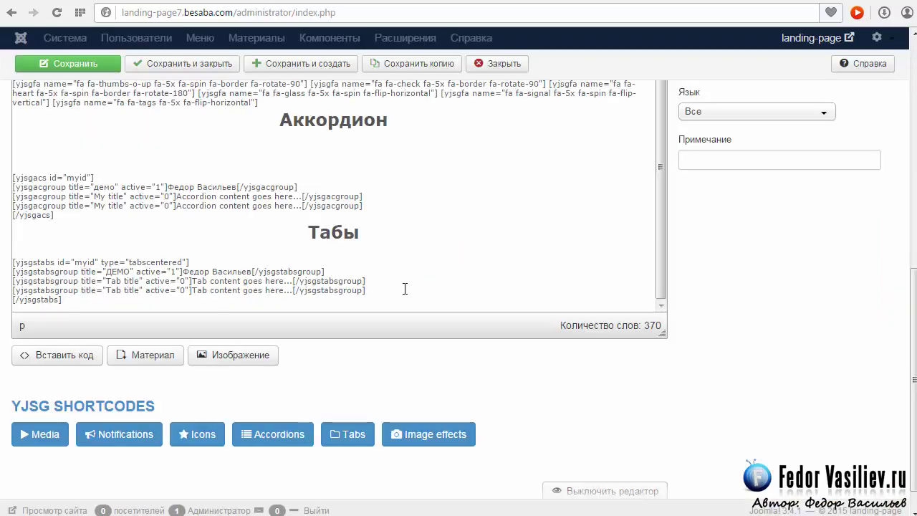
pyautogui.press('Return')
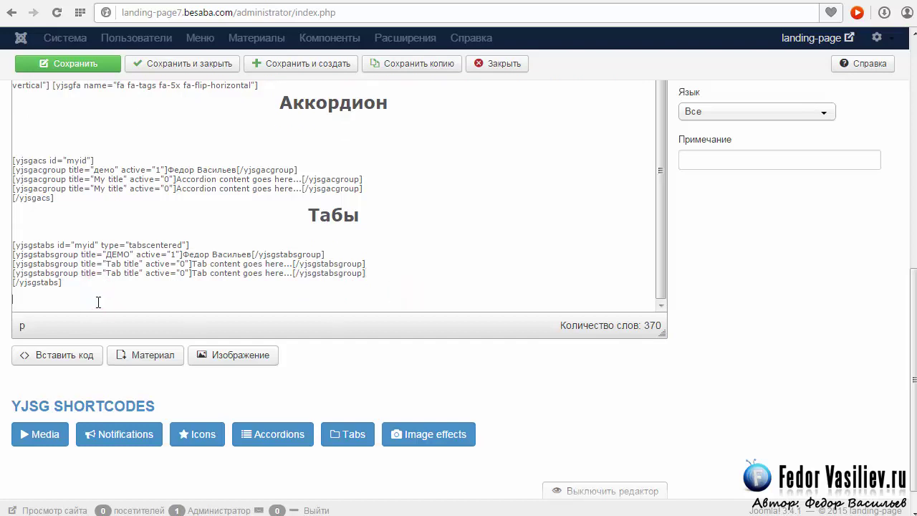
pyautogui.click(343, 435)
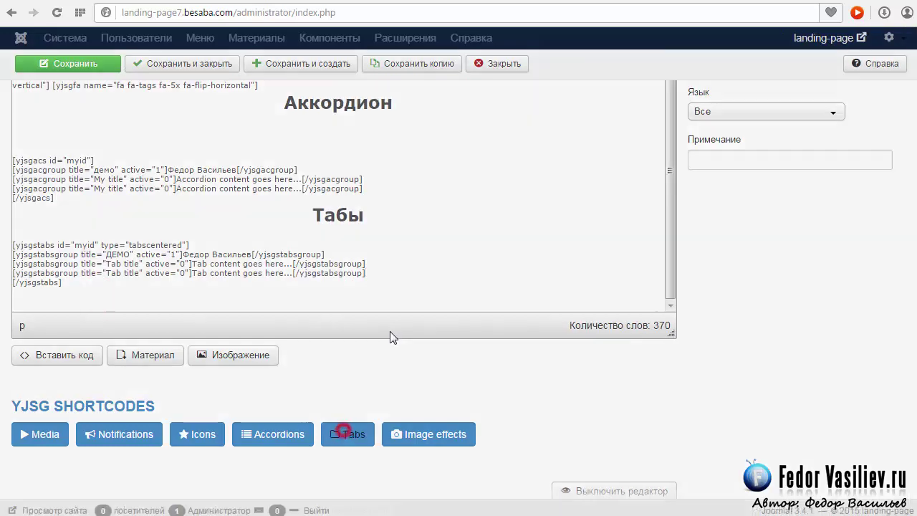
# Step: Insert a tabs shortcode of type Tab pills with 5 tabs and save the module
pyautogui.hotkey('shift', 'Tab')
pyautogui.hotkey('shift', 'Tab')
pyautogui.hotkey('shift', 'Tab')
pyautogui.press('Tab')
pyautogui.press('Tab')
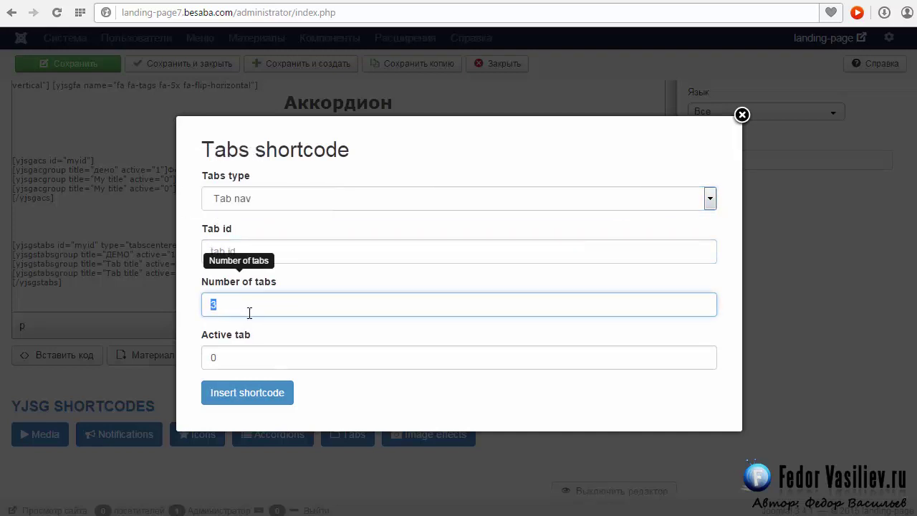
pyautogui.hotkey('shift', 'Tab')
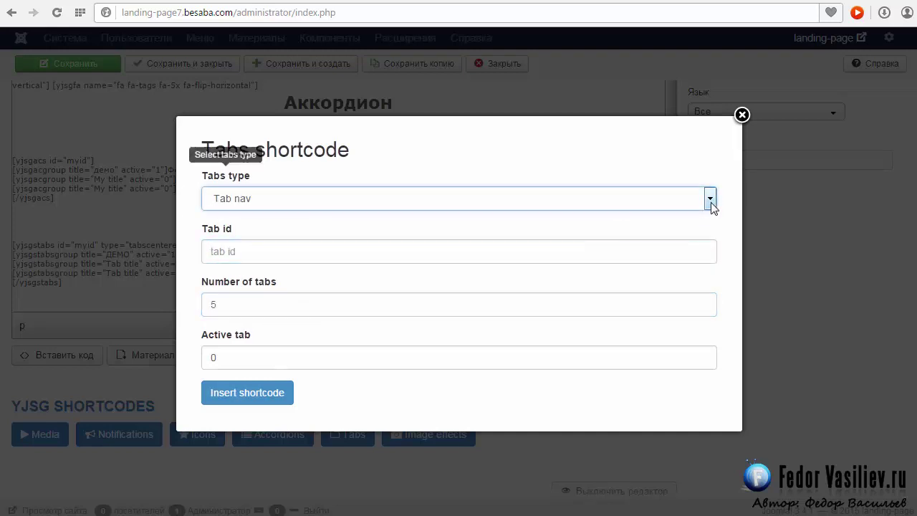
pyautogui.click(711, 201)
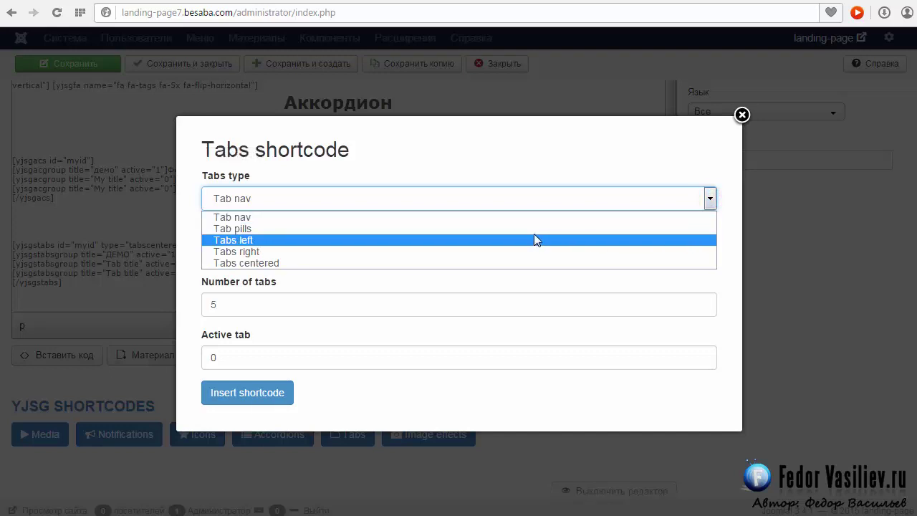
pyautogui.click(234, 229)
pyautogui.click(248, 394)
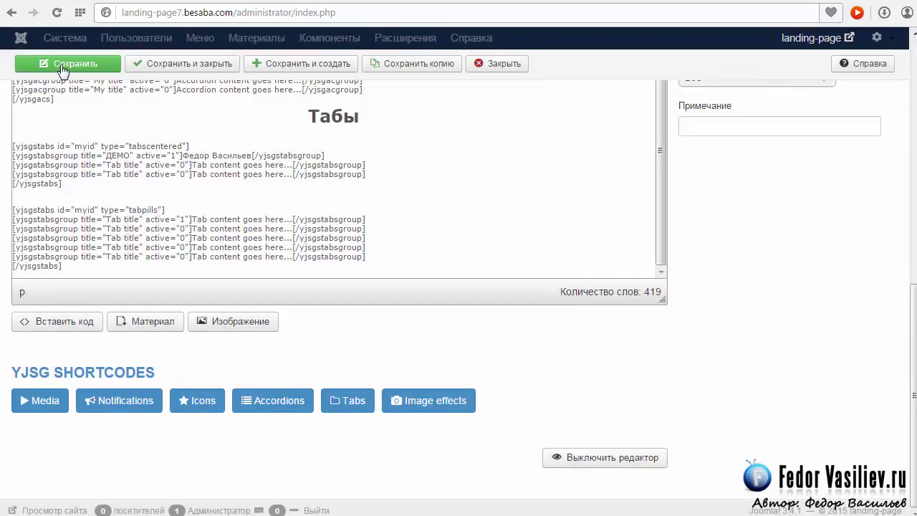
pyautogui.click(62, 65)
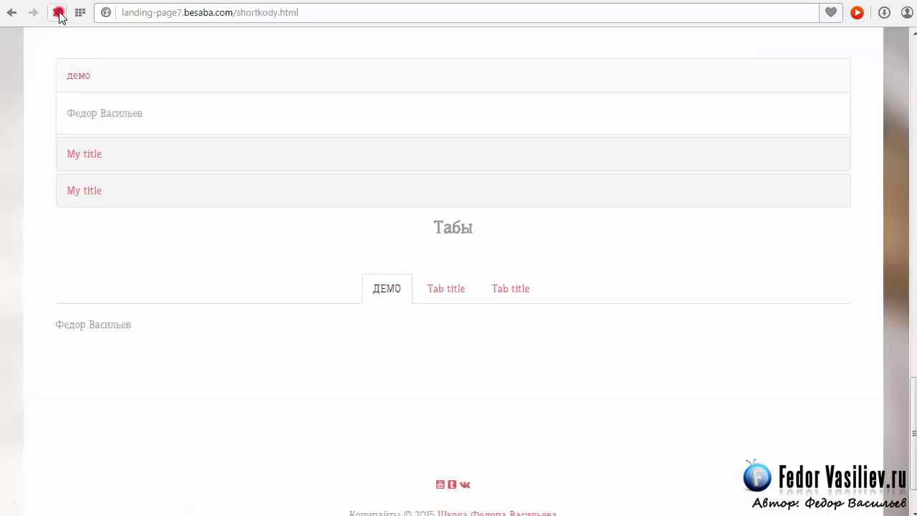
# Step: Reload the published page and switch through the five pill tabs below the centered tabs
pyautogui.click(59, 13)
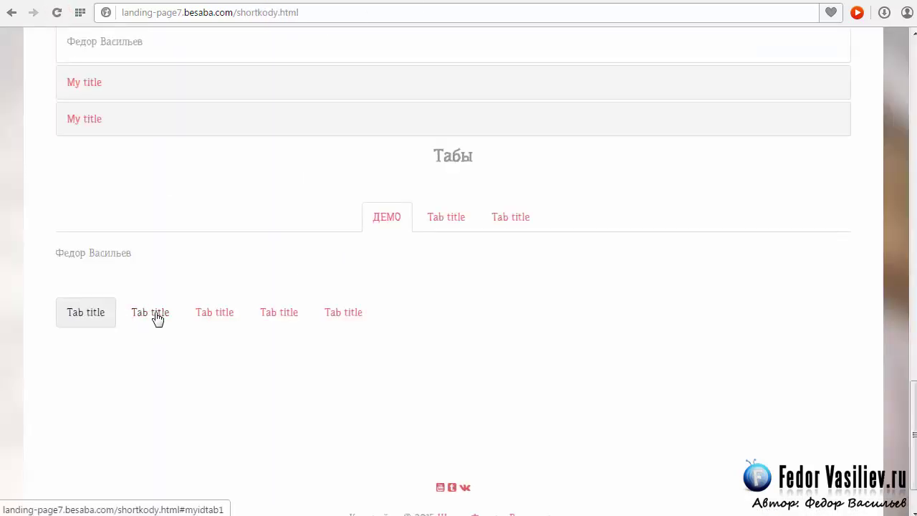
pyautogui.scroll(-1, 143, 301)
pyautogui.click(148, 241)
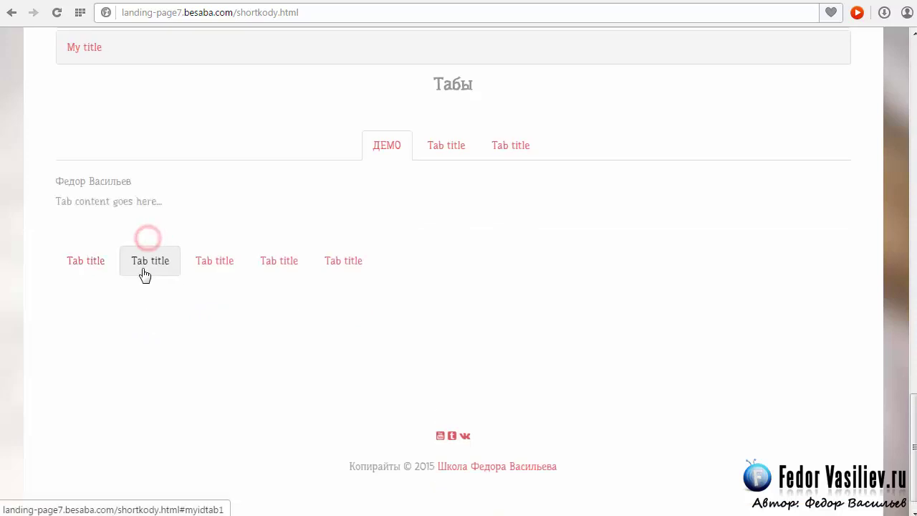
pyautogui.click(220, 261)
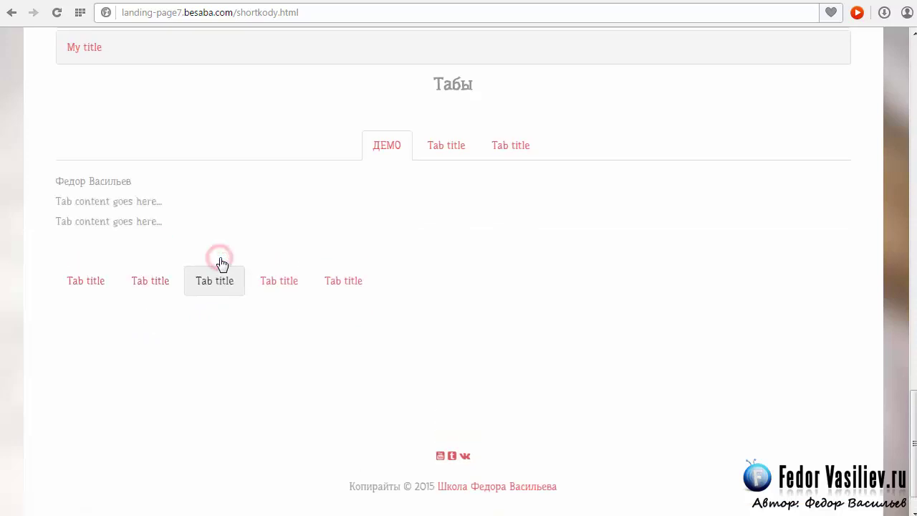
pyautogui.click(280, 283)
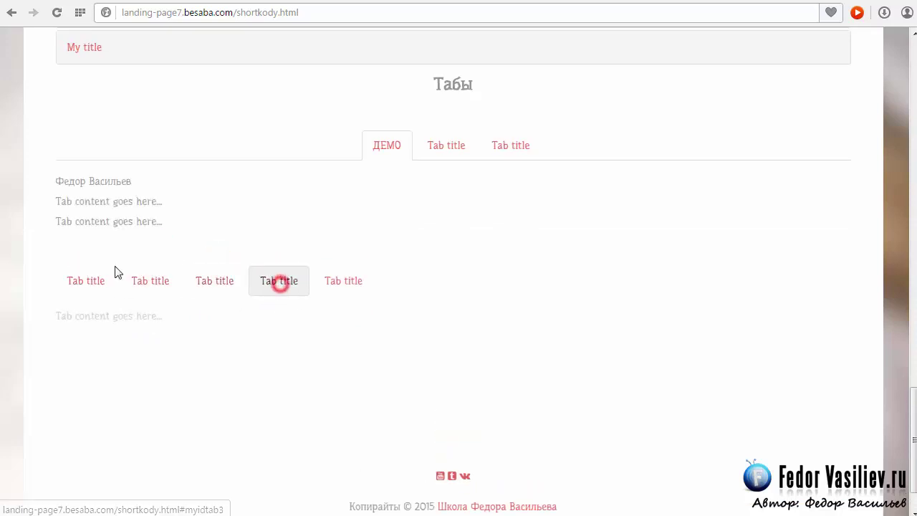
pyautogui.click(333, 283)
pyautogui.click(272, 283)
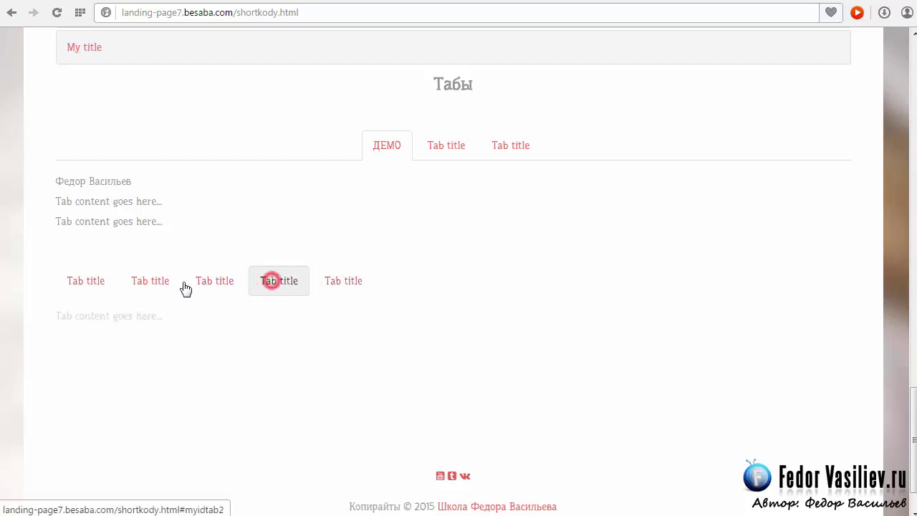
pyautogui.click(138, 283)
pyautogui.click(81, 281)
# Step: Examine where the pill tabs' placeholder content is displayed while switching between the pills
pyautogui.moveTo(54, 201); pyautogui.dragTo(141, 217)
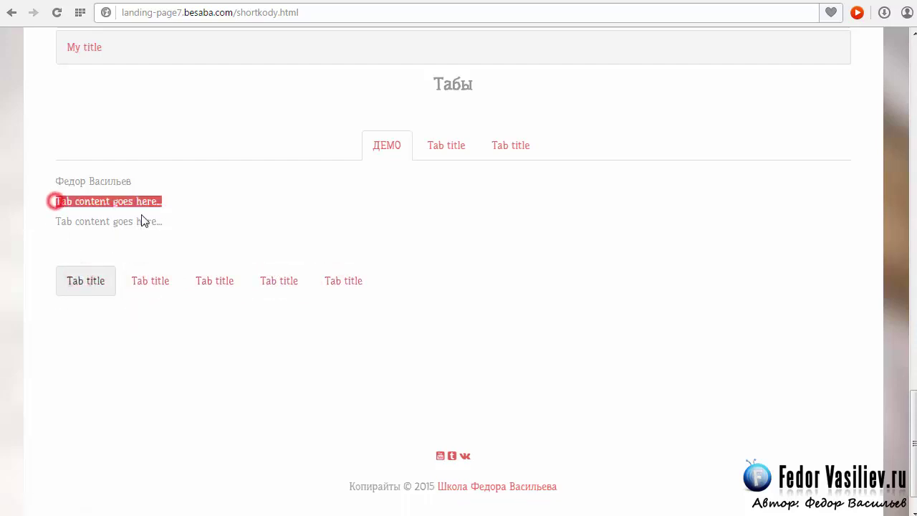
pyautogui.moveTo(70, 222); pyautogui.dragTo(165, 223)
pyautogui.click(155, 278)
pyautogui.click(219, 280)
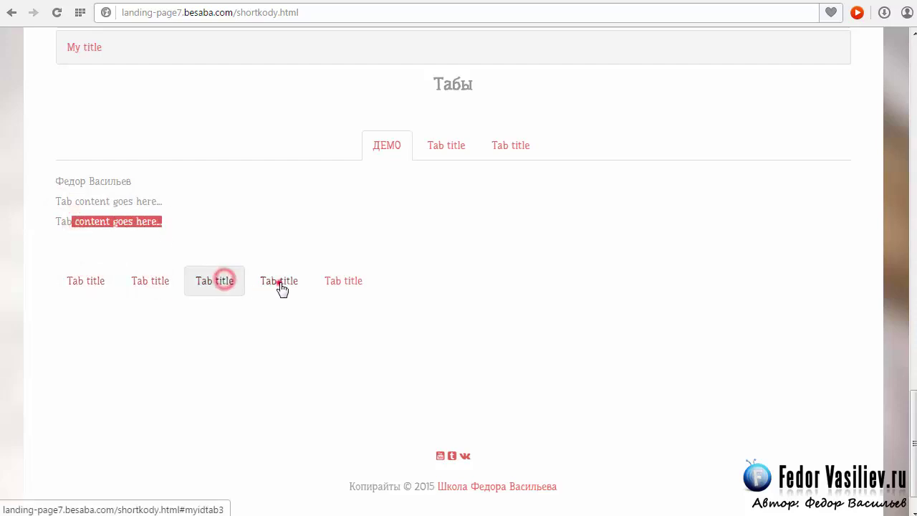
pyautogui.click(279, 281)
# Step: Remove the Tab pills shortcode in the module editor and reopen the Tabs shortcode form
pyautogui.hotkey('ctrl', 'Tab')
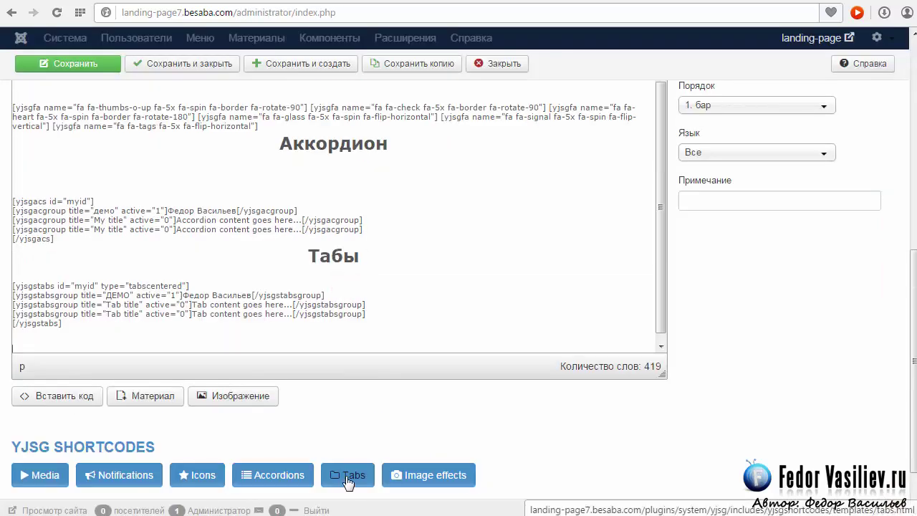
pyautogui.click(348, 475)
pyautogui.click(222, 199)
pyautogui.click(224, 203)
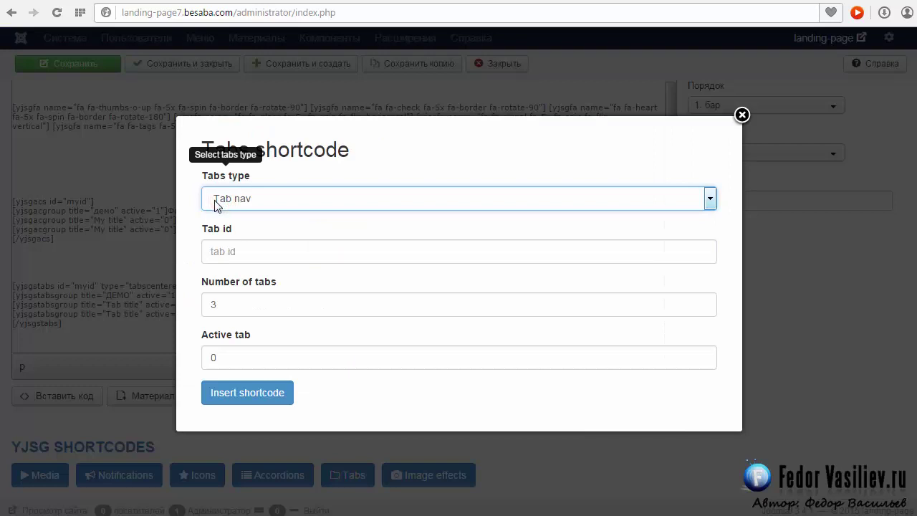
# Step: Insert a tabs shortcode of type Tab nav with 3 tabs, close the form and save the module
pyautogui.scroll(-1, 266, 404)
pyautogui.press('Tab')
pyautogui.press('Tab')
pyautogui.press('Tab')
pyautogui.click(231, 322)
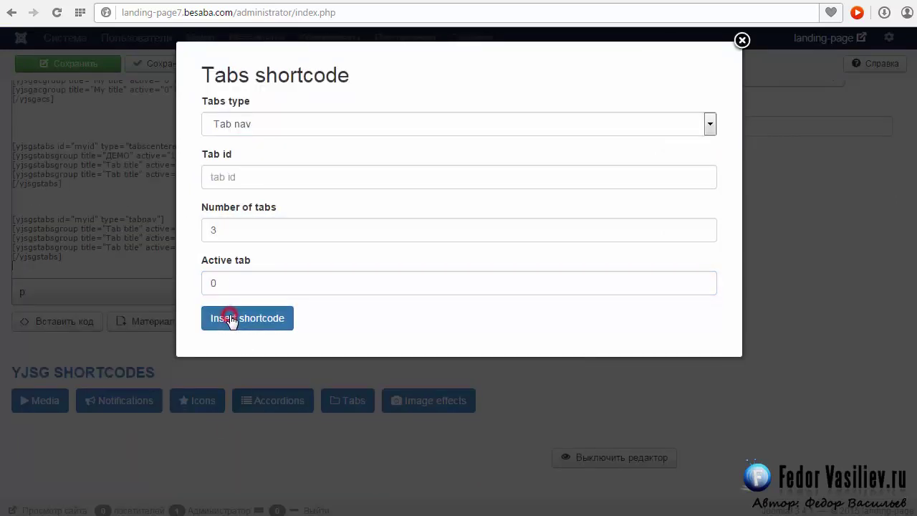
pyautogui.click(742, 41)
pyautogui.click(206, 64)
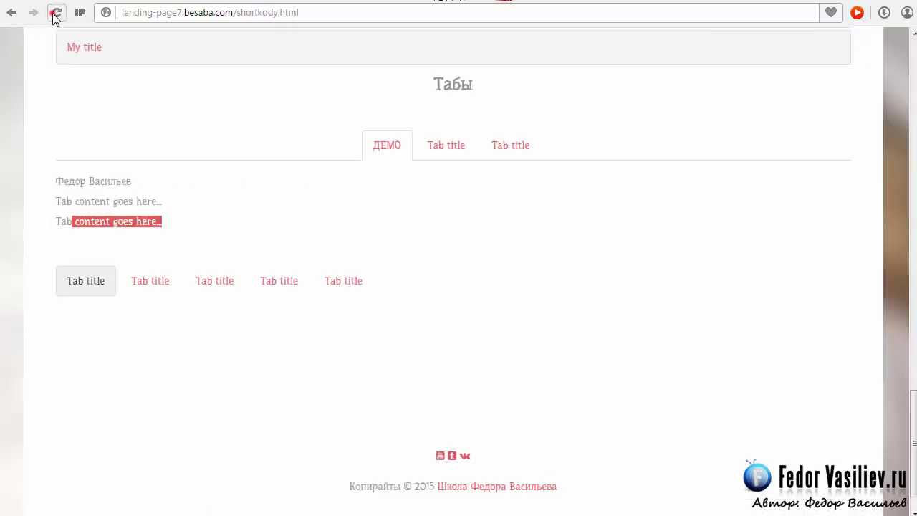
# Step: Reload the published page and switch through the three nav tabs below the centered tabs
pyautogui.click(55, 14)
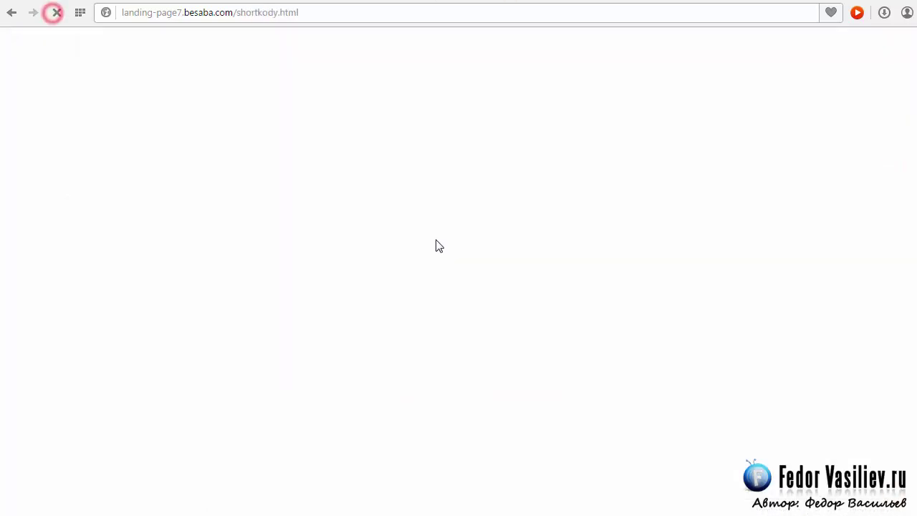
pyautogui.scroll(-5, 553, 312)
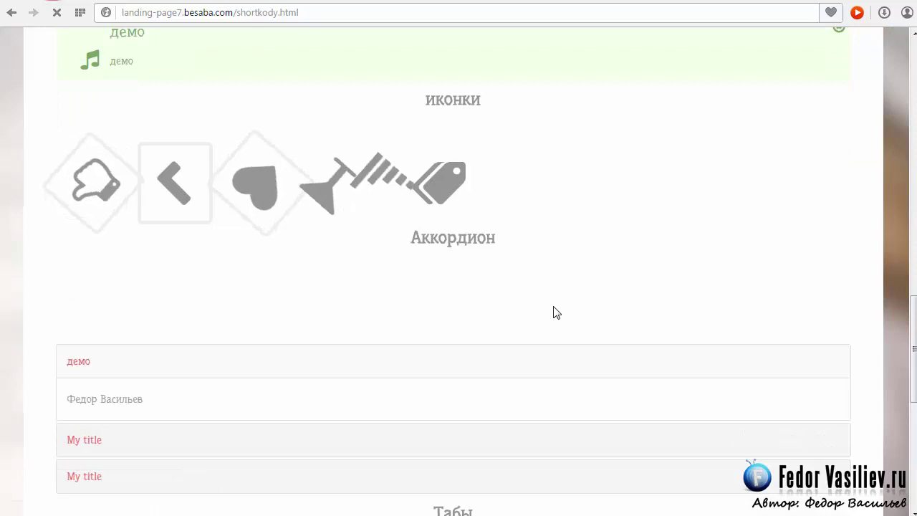
pyautogui.click(155, 338)
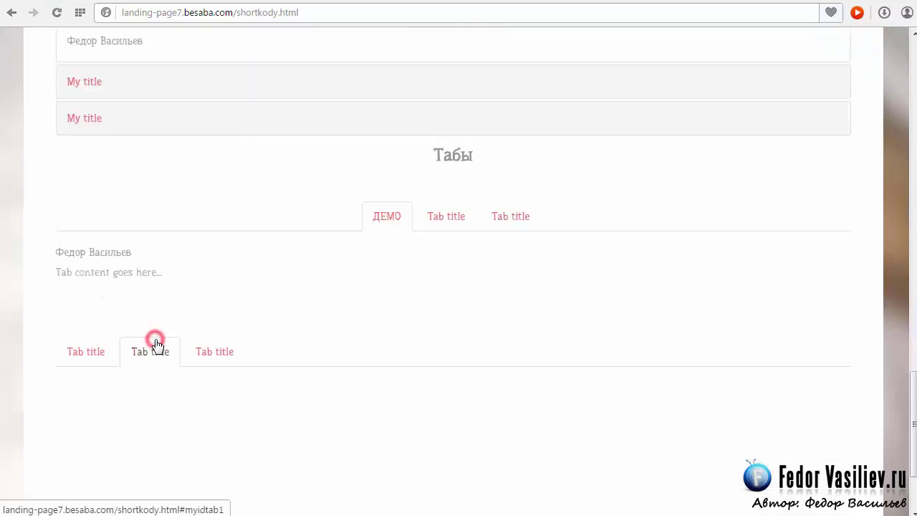
pyautogui.click(215, 345)
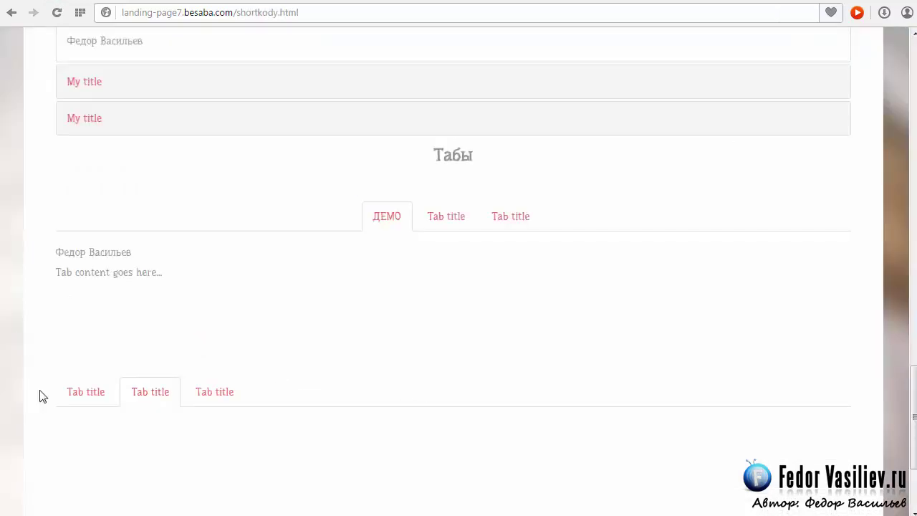
pyautogui.click(95, 390)
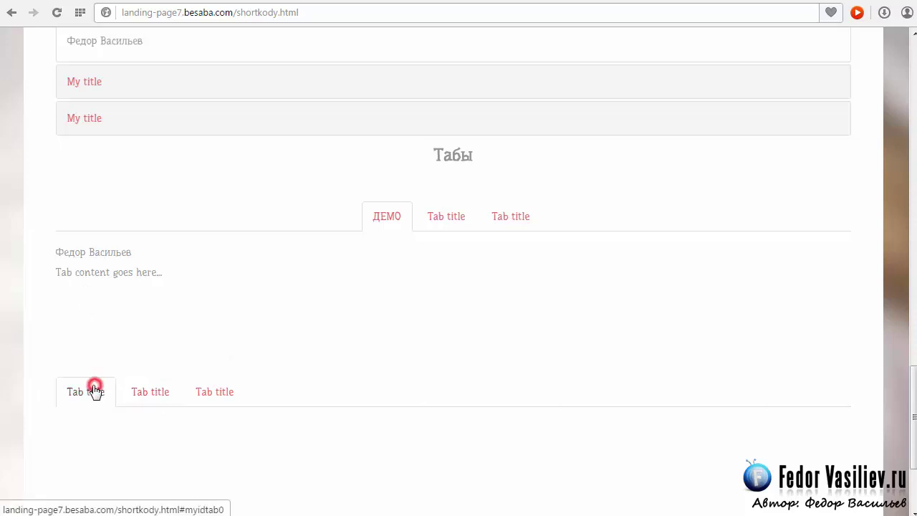
pyautogui.click(148, 389)
pyautogui.click(218, 391)
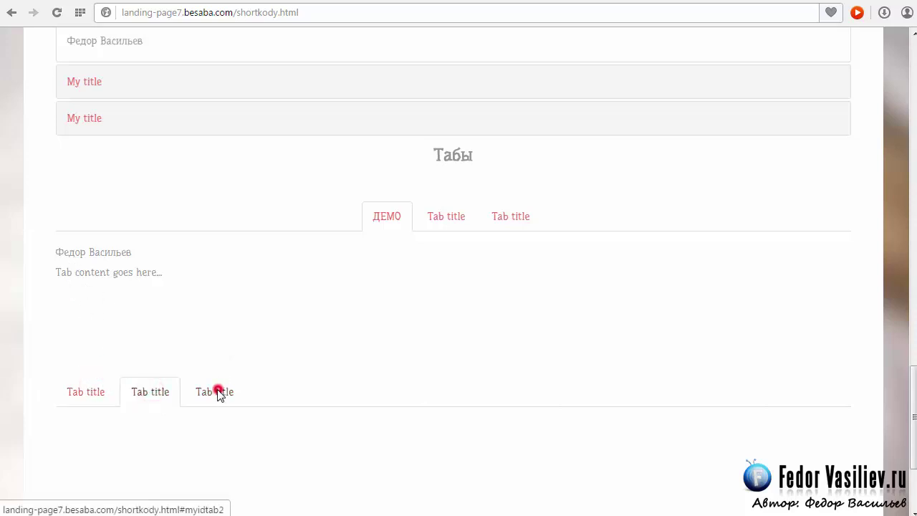
# Step: Examine where the nav tabs' placeholder content is displayed in relation to the centered tabs
pyautogui.moveTo(165, 300); pyautogui.dragTo(66, 279)
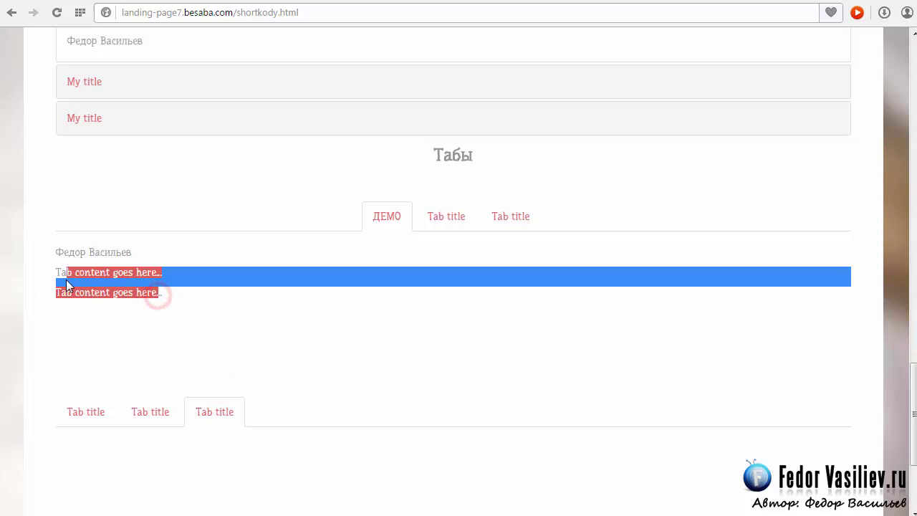
pyautogui.scroll(-2, 154, 349)
pyautogui.scroll(2, 150, 346)
pyautogui.click(160, 290)
pyautogui.moveTo(162, 291); pyautogui.dragTo(75, 273)
pyautogui.moveTo(179, 294); pyautogui.dragTo(76, 273)
pyautogui.click(227, 310)
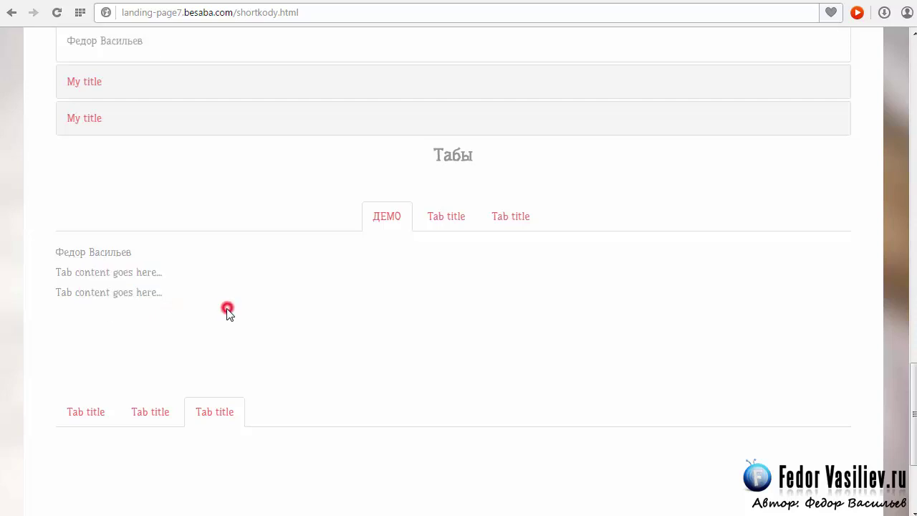
pyautogui.scroll(-1, 378, 323)
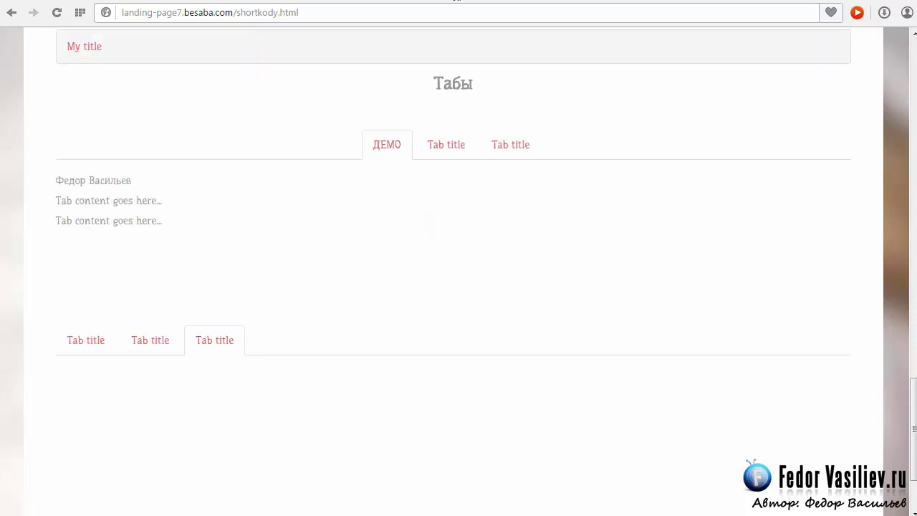
# Step: Return to the module editor and delete the Tab nav shortcode below the centered tabs shortcode
pyautogui.click(456, 2)
pyautogui.scroll(-7, 521, 195)
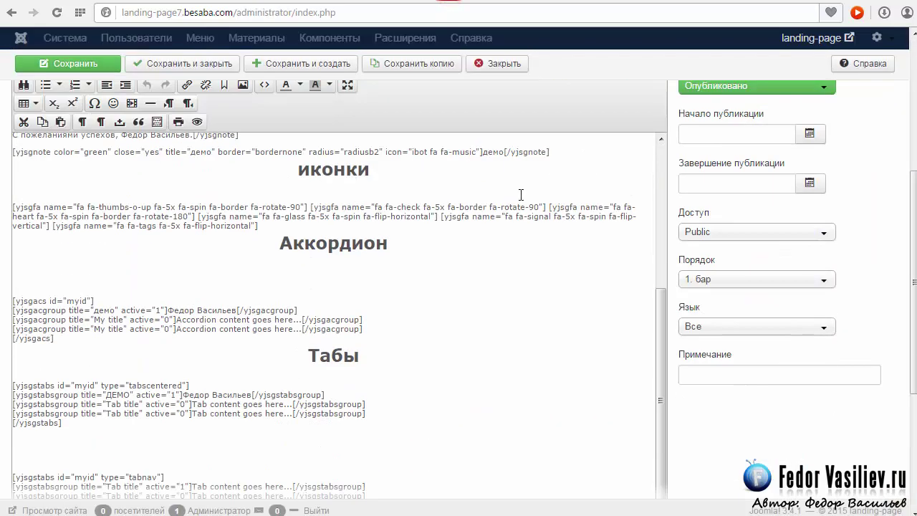
pyautogui.scroll(-3, 729, 255)
pyautogui.scroll(2, 373, 229)
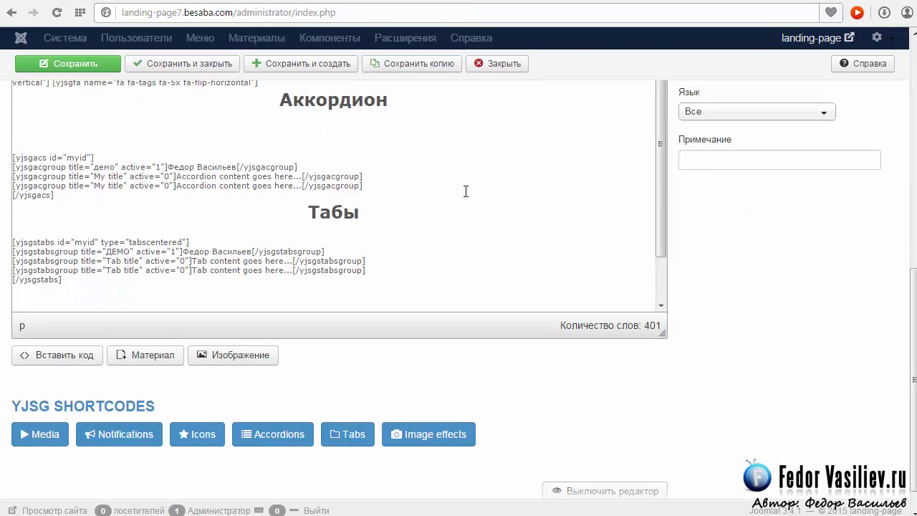
pyautogui.scroll(-2, 465, 192)
pyautogui.scroll(2, 756, 328)
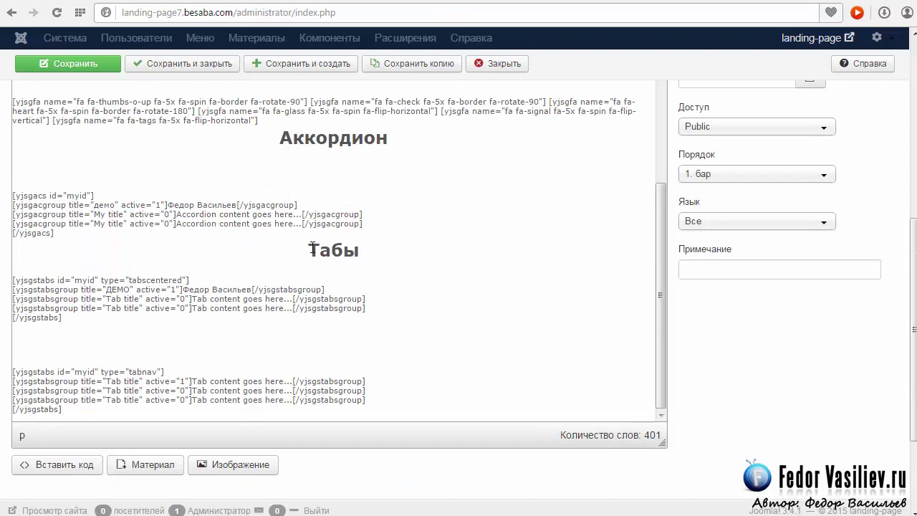
pyautogui.click(73, 412)
pyautogui.tripleClick(78, 414)
pyautogui.press('BackSpace')
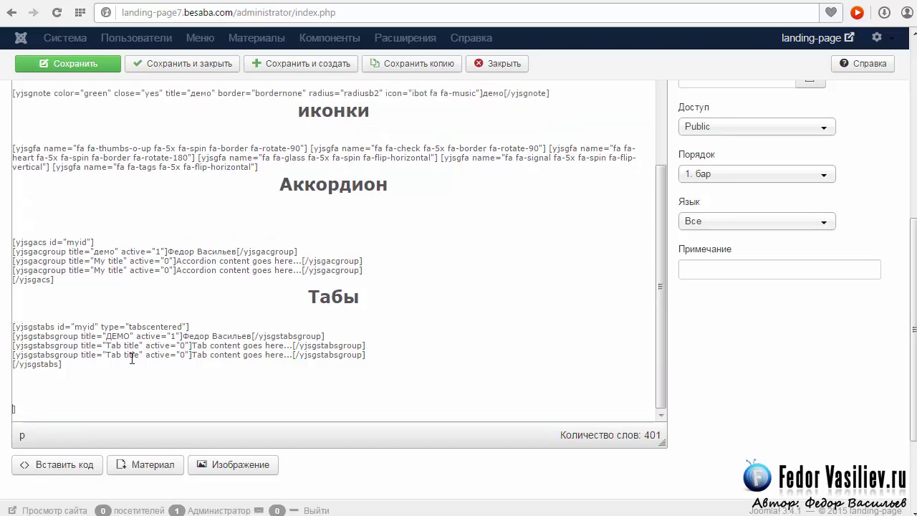
pyautogui.click(21, 407)
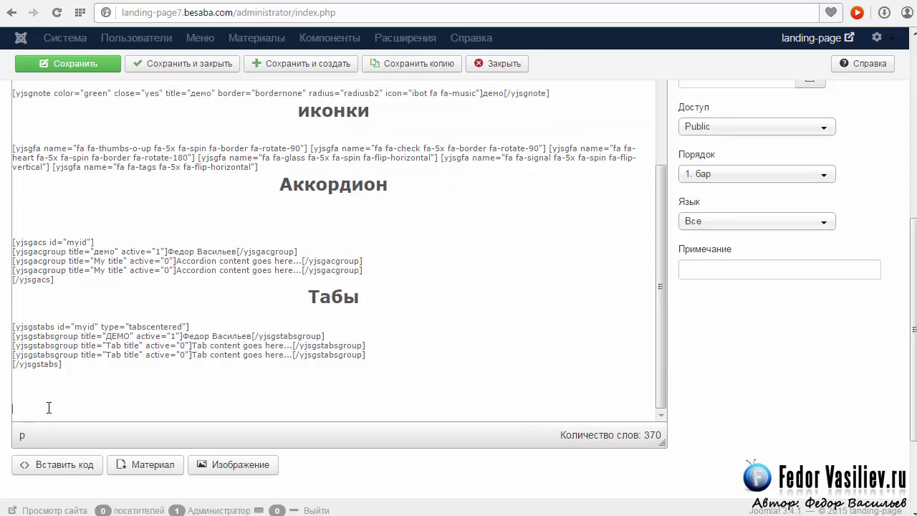